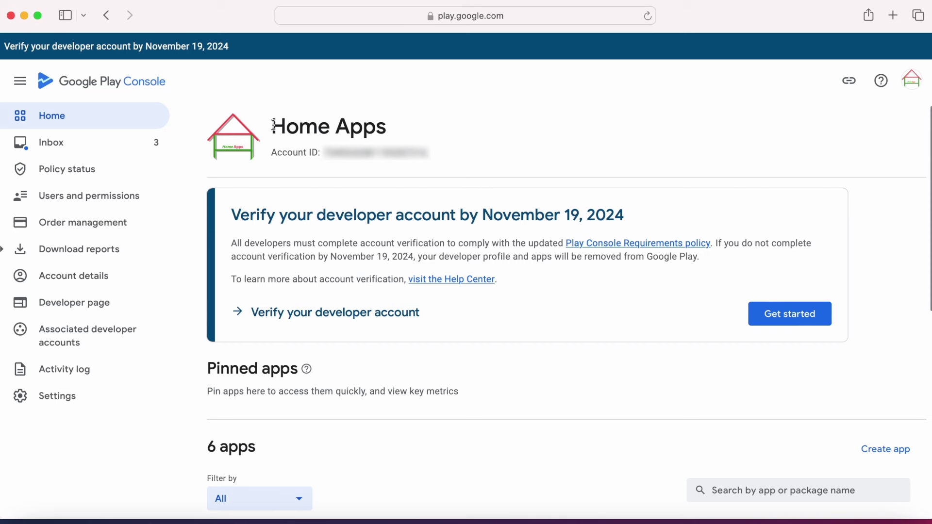
Highlight the Home Apps account name and the verification deadline heading on the home page.
left_click_drag(272, 125, 392, 123)
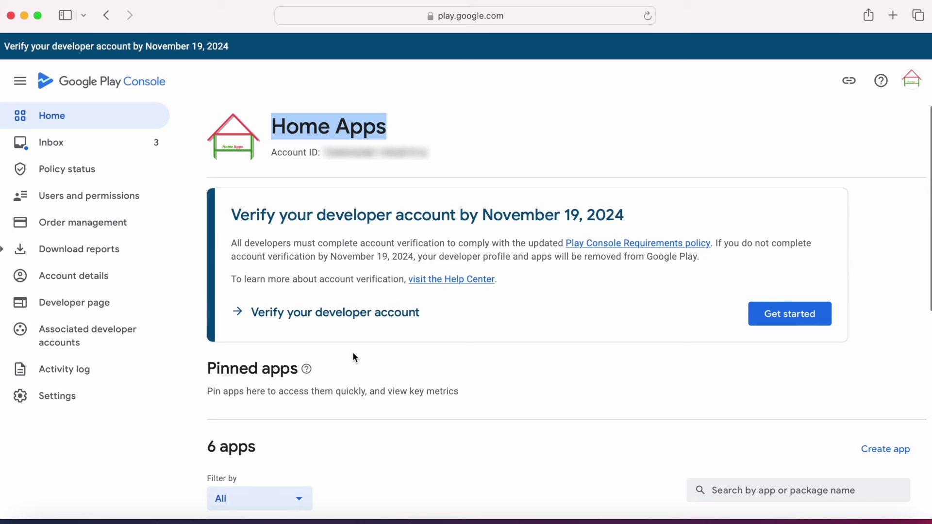
left_click(522, 329)
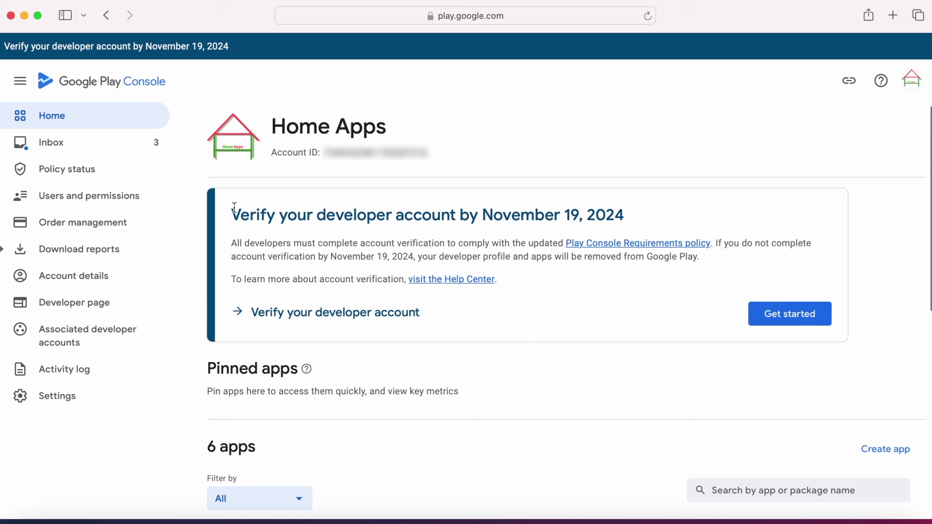
left_click_drag(235, 209, 635, 219)
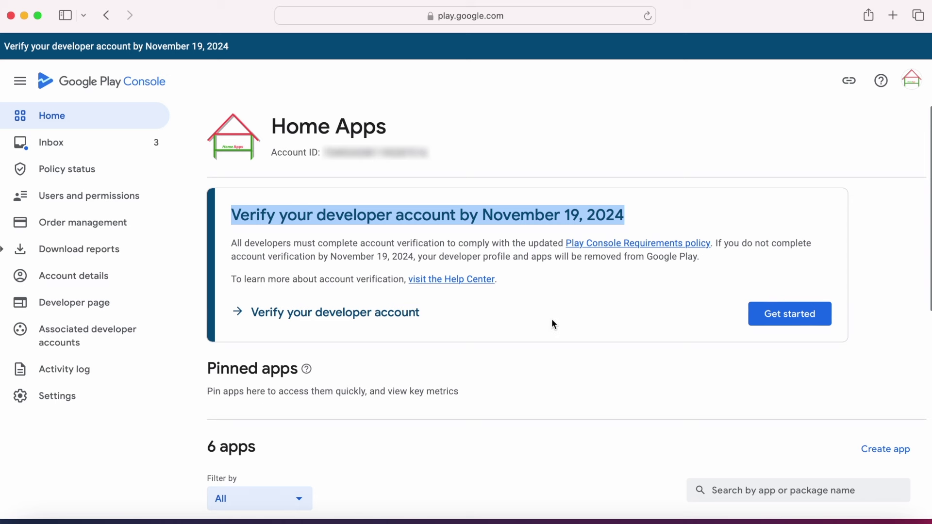
left_click(545, 281)
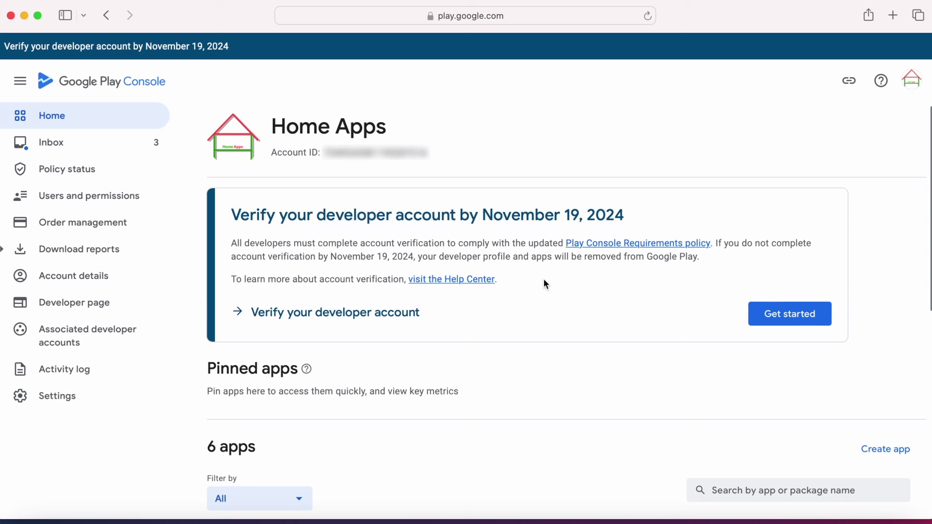
Review the account details page's November 19, 2024 verification deadline and September start date.
left_click(80, 281)
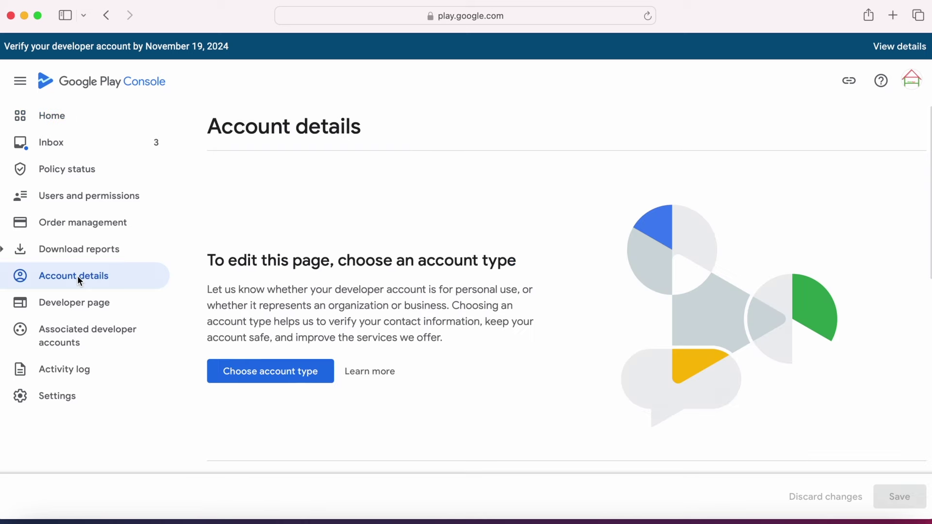
scroll(479, 365, "down", 5)
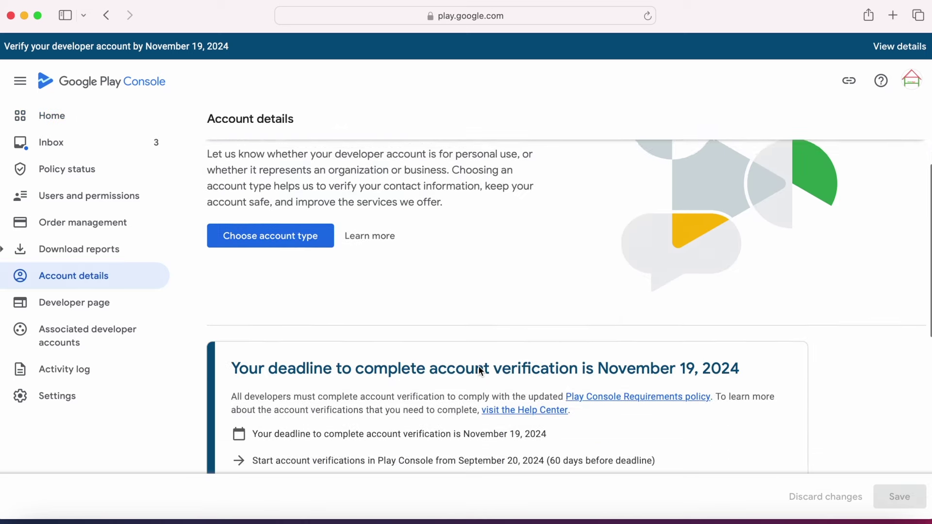
scroll(481, 372, "down", 2)
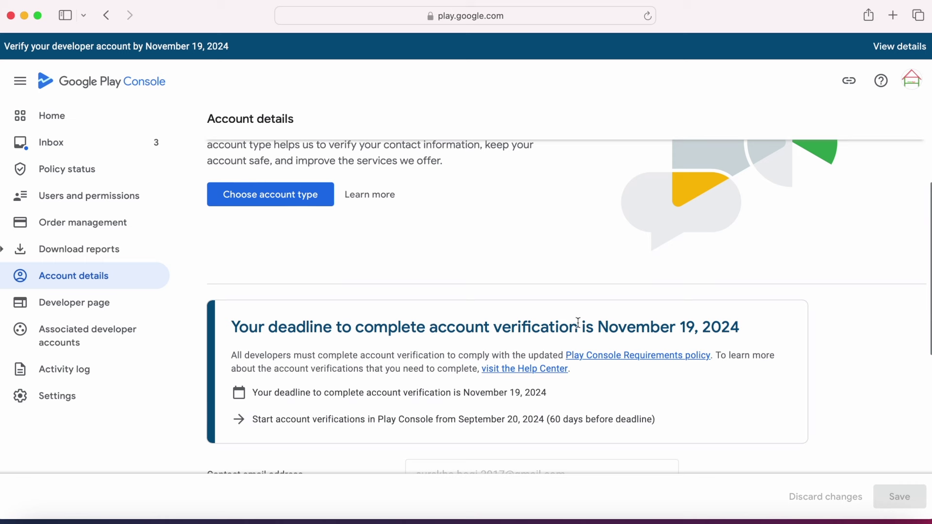
left_click_drag(598, 326, 753, 326)
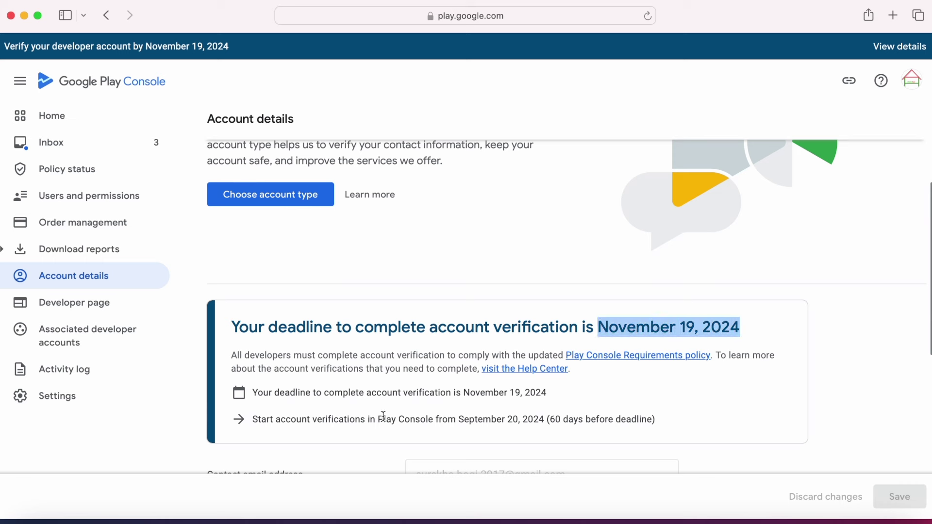
left_click(405, 396)
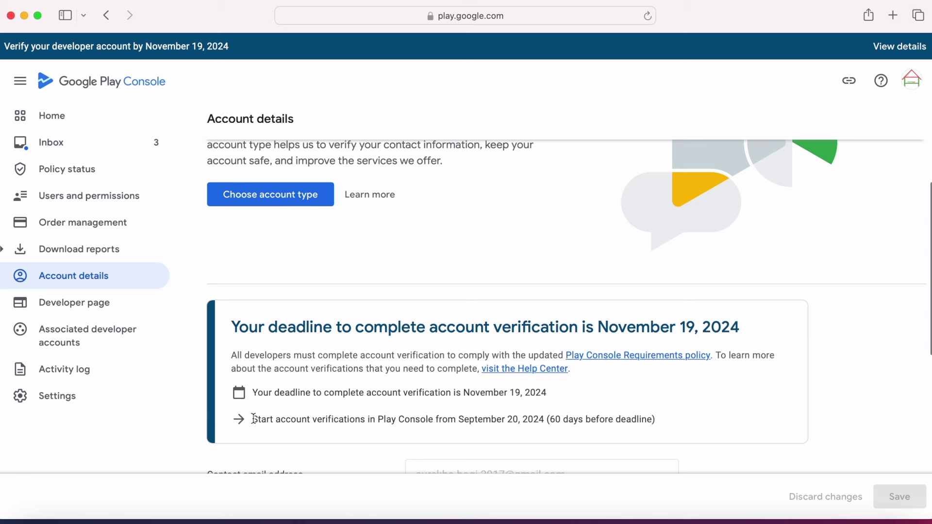
left_click_drag(254, 419, 545, 417)
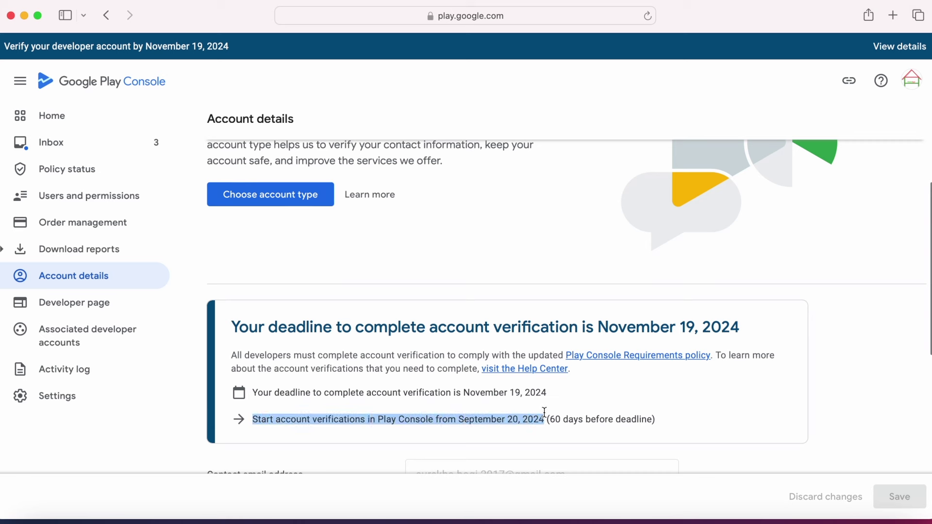
double_click(483, 421)
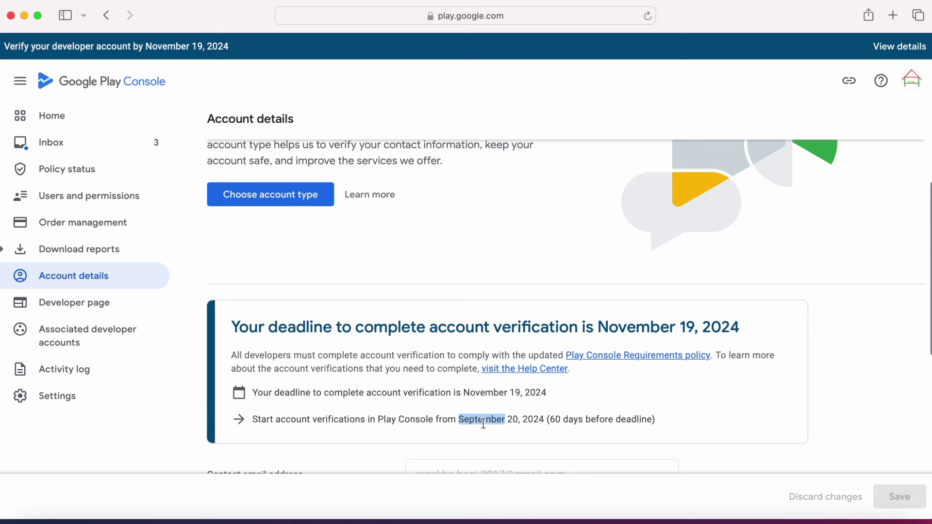
left_click(473, 400)
left_click_drag(464, 393, 575, 395)
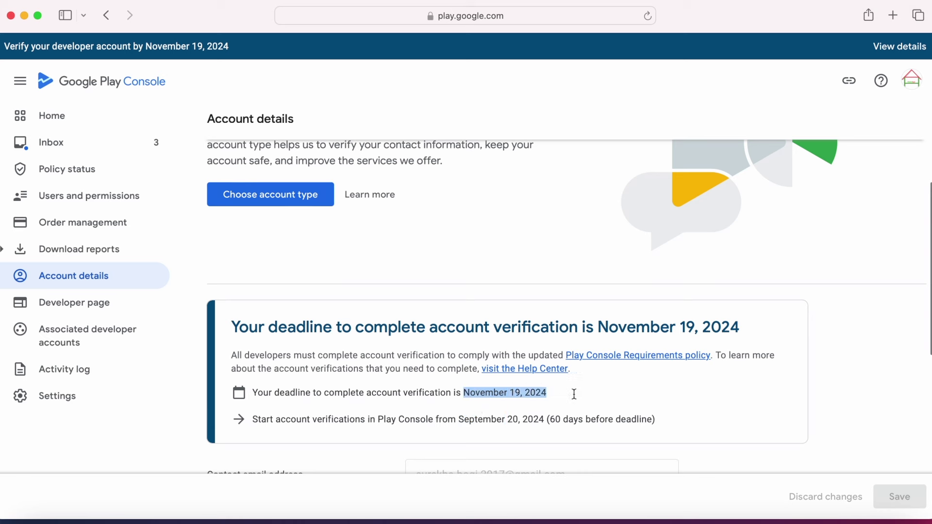
left_click(580, 393)
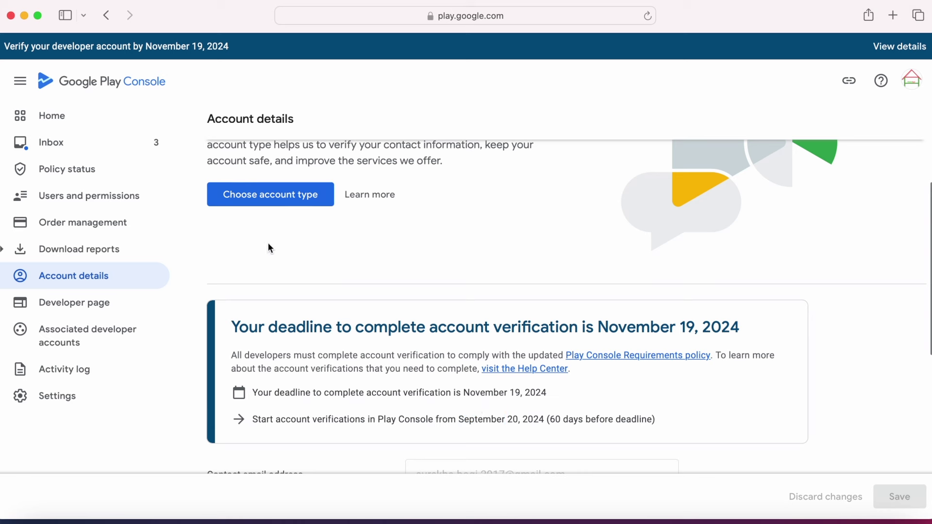
Read the help article's note on pre-September 2023 accounts and the verify-before-deadline rule.
left_click(59, 118)
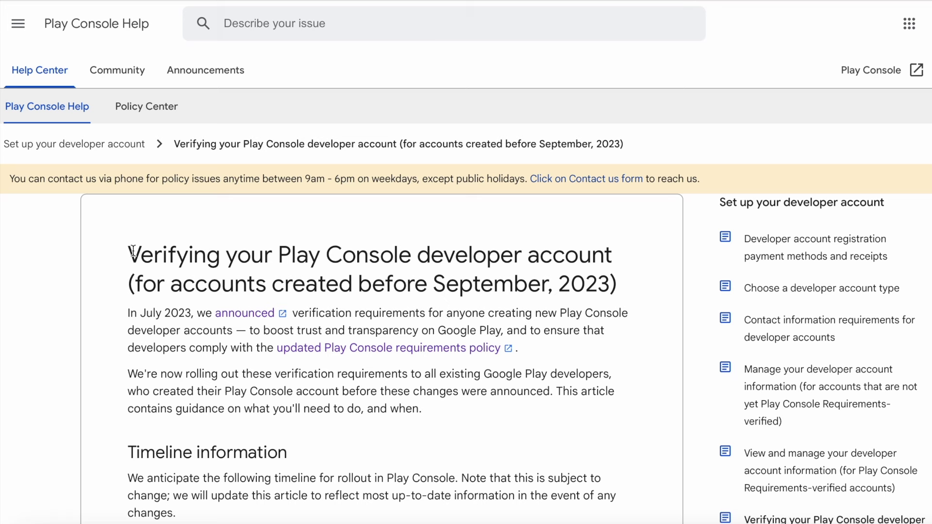
left_click_drag(129, 252, 612, 252)
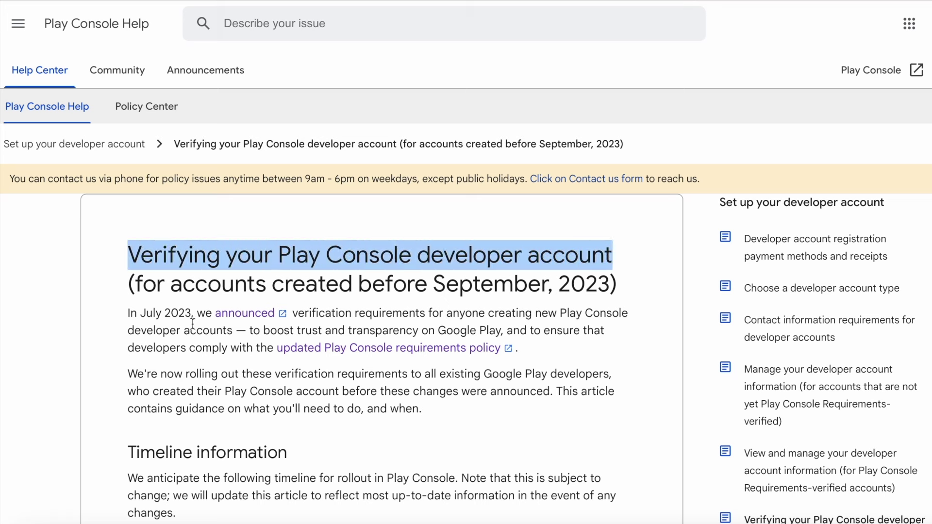
left_click(180, 289)
left_click_drag(138, 283, 611, 291)
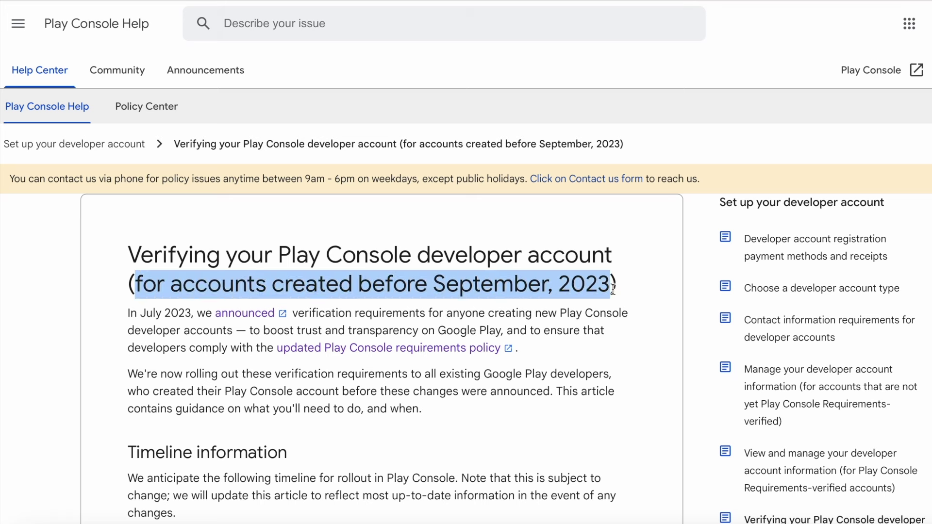
scroll(564, 463, "down", 7)
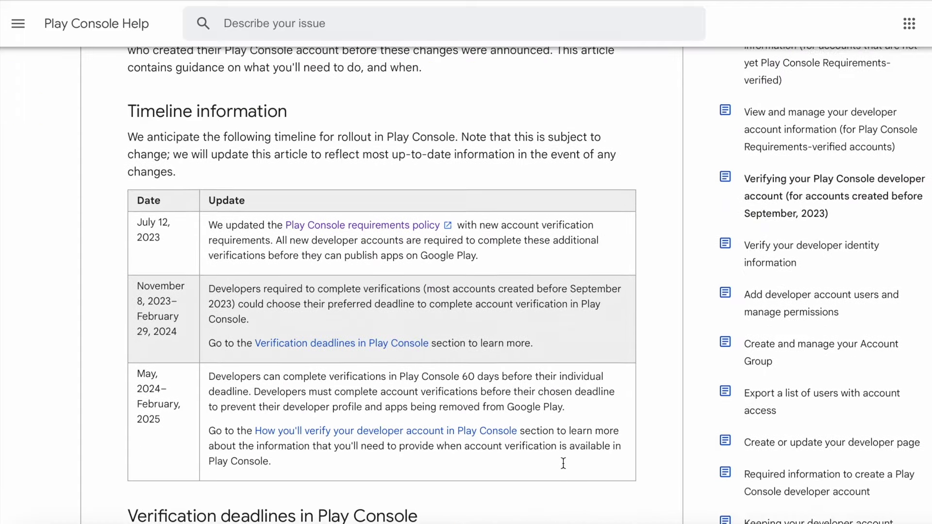
left_click_drag(254, 366, 614, 380)
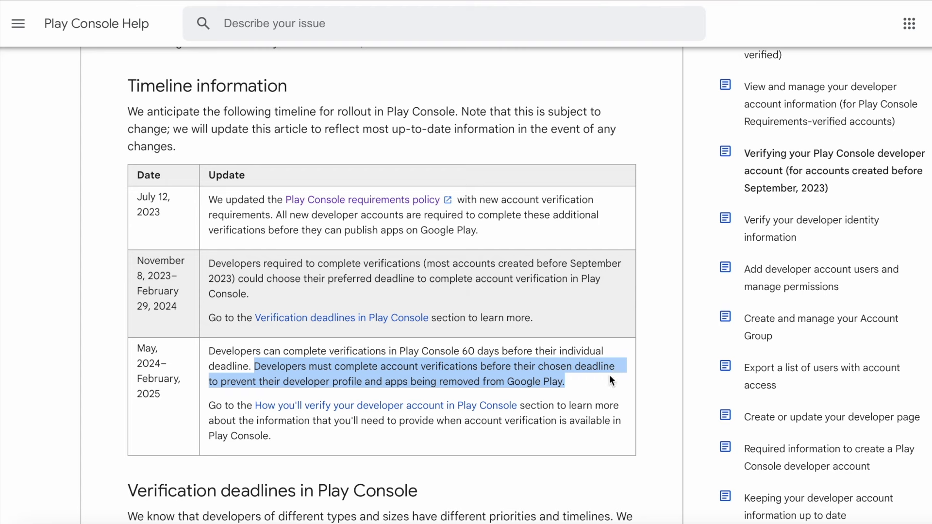
left_click(335, 382)
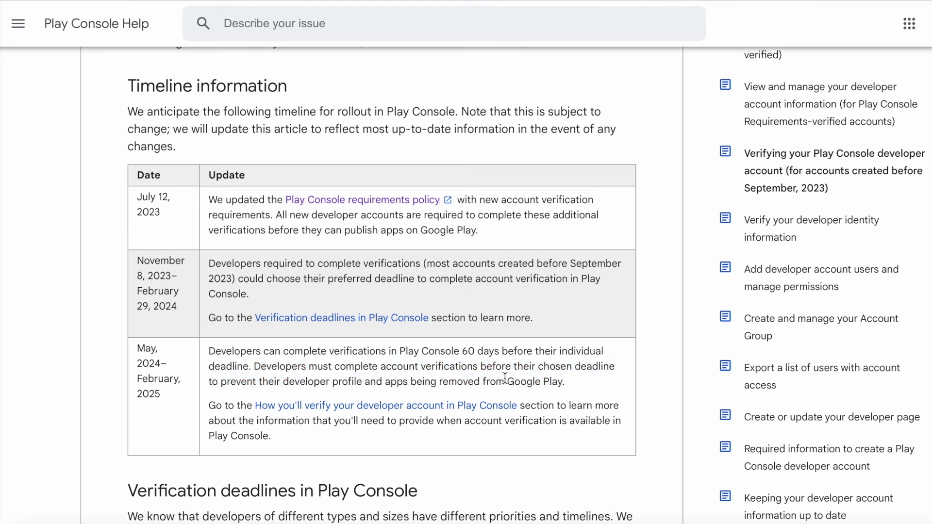
left_click_drag(565, 381, 284, 385)
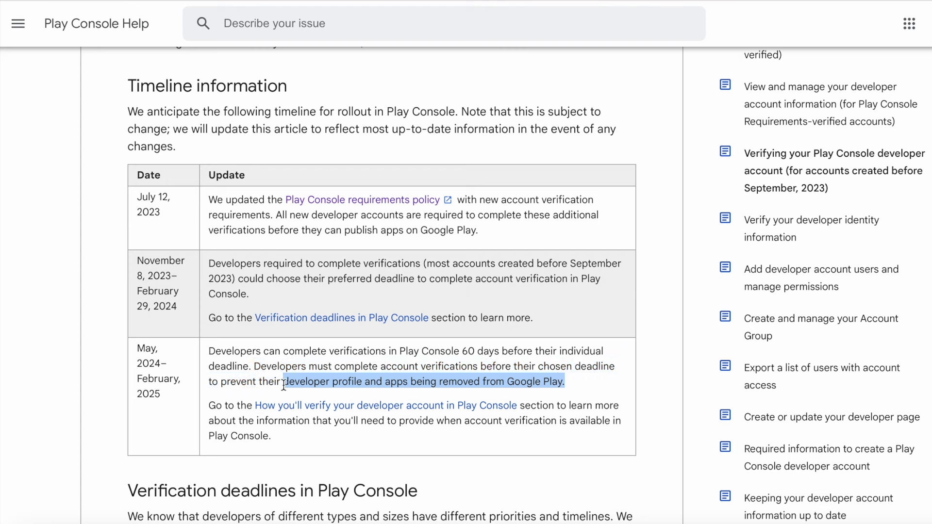
left_click(444, 384)
Skim the organization account requirements, then start verification from the Verify your developer account card.
scroll(444, 385, "down", 2)
scroll(444, 384, "down", 5)
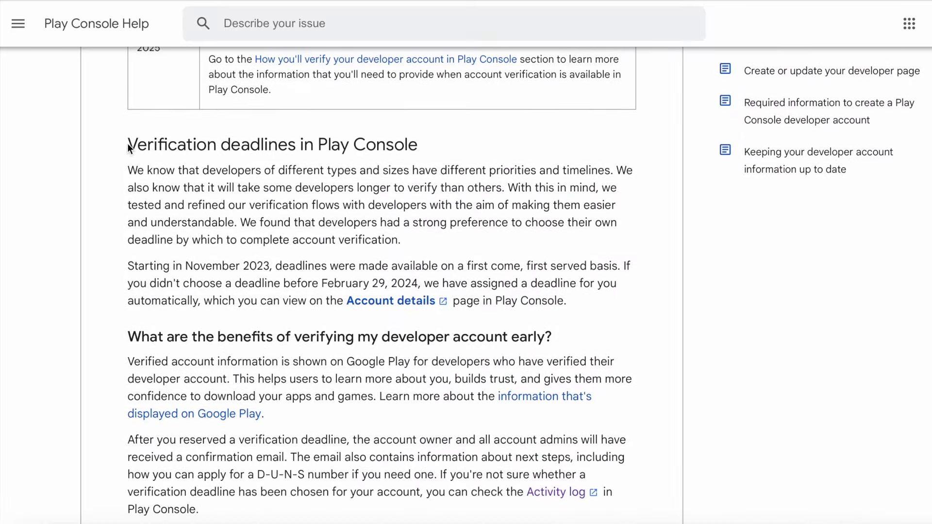
left_click_drag(128, 145, 438, 143)
scroll(378, 386, "down", 12)
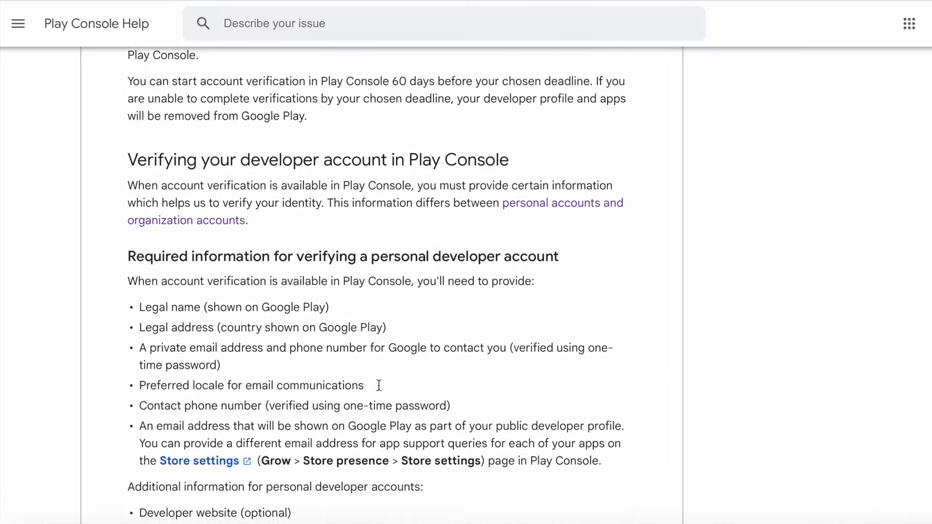
left_click_drag(128, 165, 568, 154)
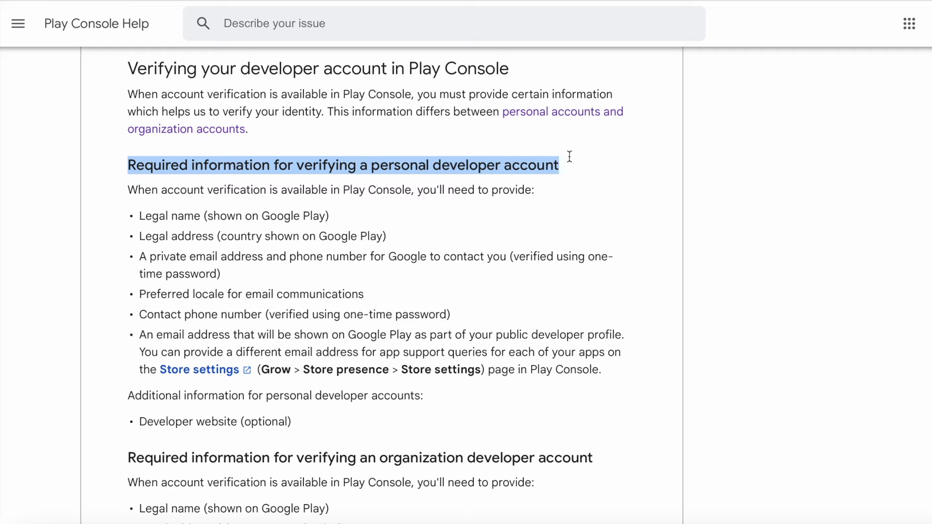
scroll(464, 372, "down", 8)
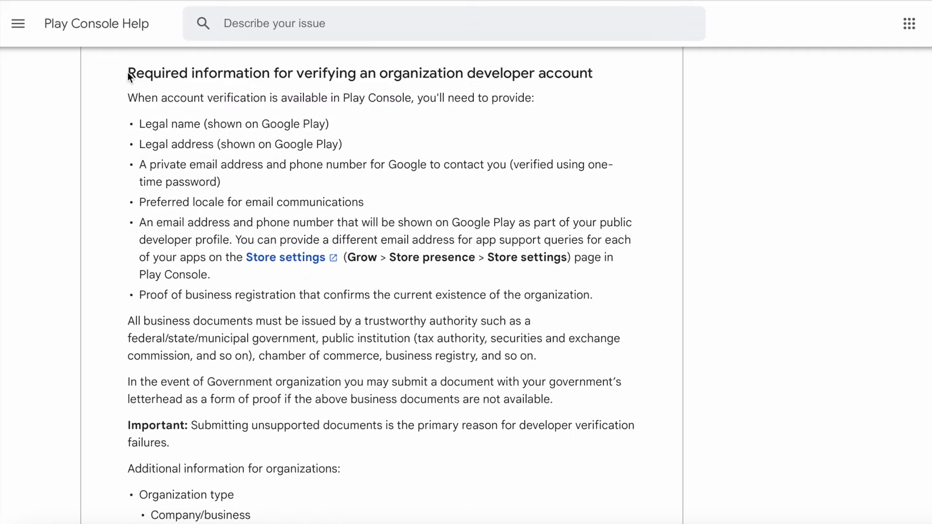
left_click_drag(128, 73, 598, 69)
scroll(496, 333, "down", 9)
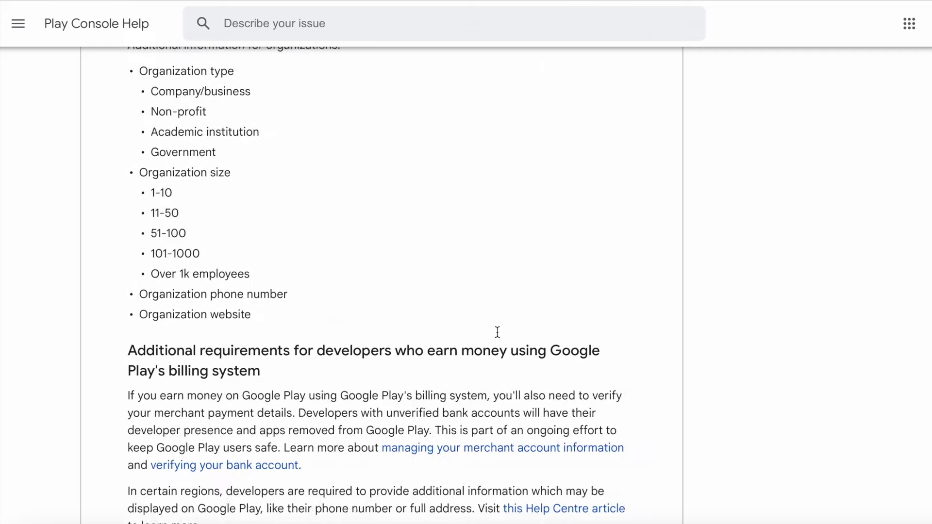
scroll(498, 333, "up", 20)
scroll(498, 332, "up", 6)
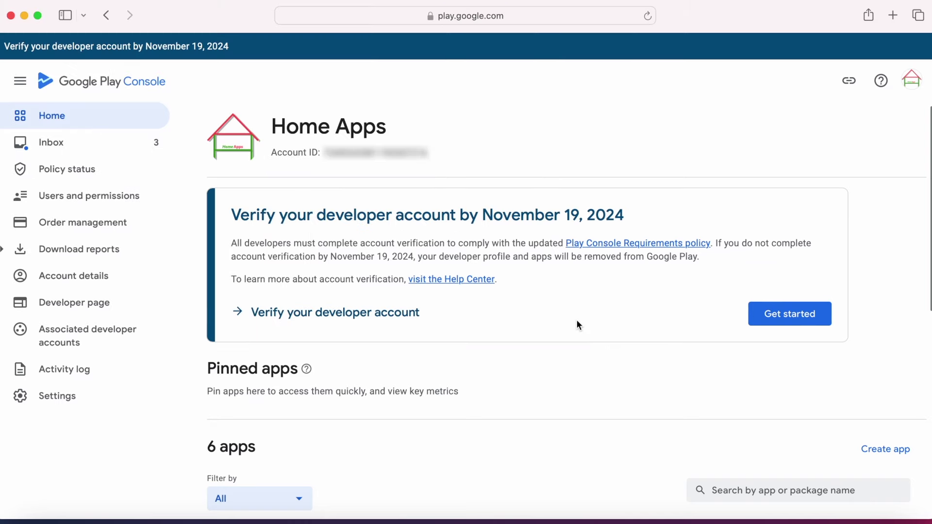
left_click(783, 322)
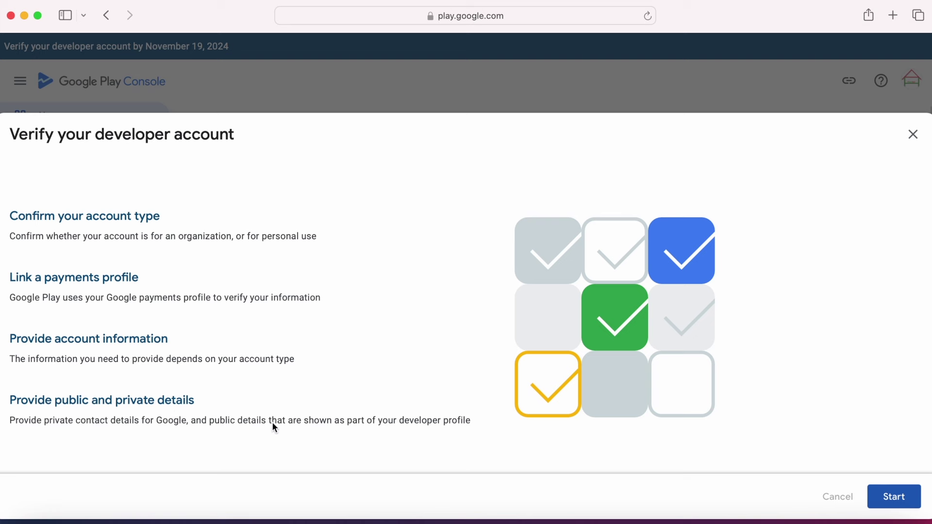
Press Start on the four-step verification overview to reach the account type choice.
left_click(904, 497)
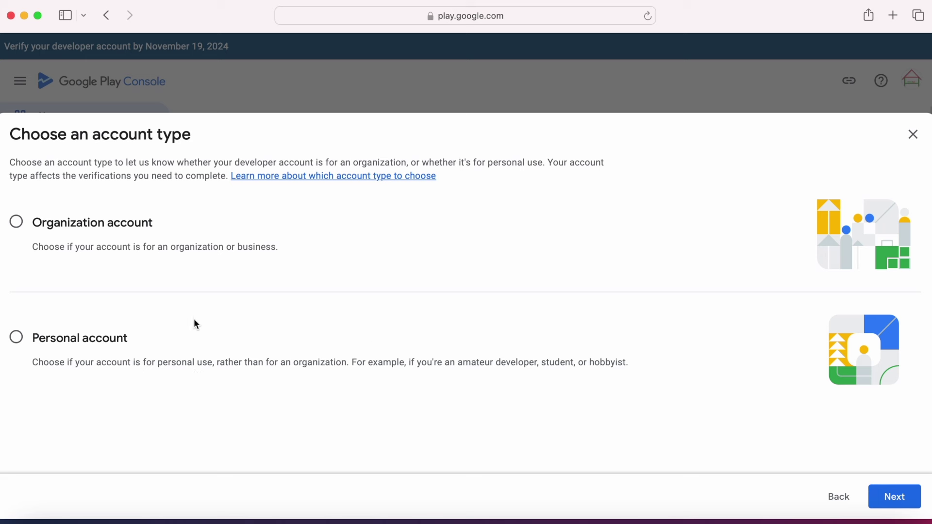
Choose the Personal account type and continue to creating or selecting a payments profile.
left_click(18, 340)
left_click(910, 507)
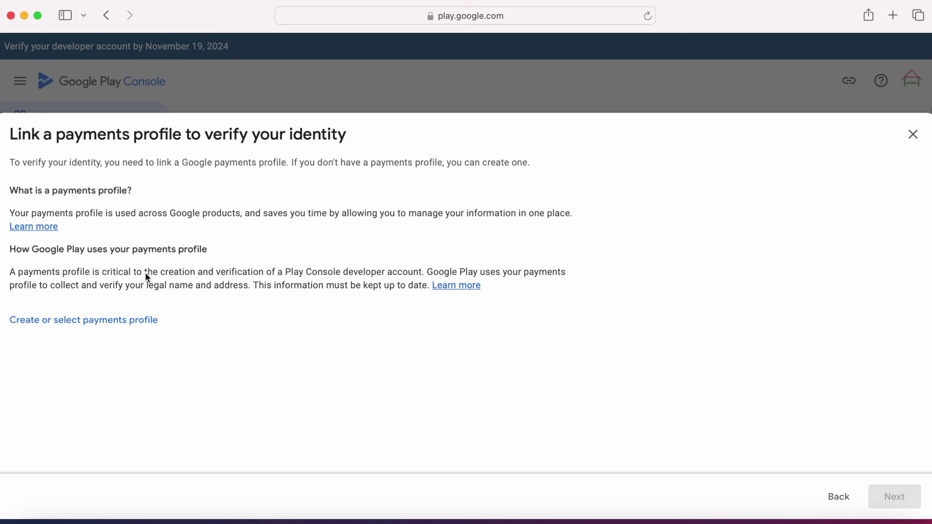
left_click(123, 329)
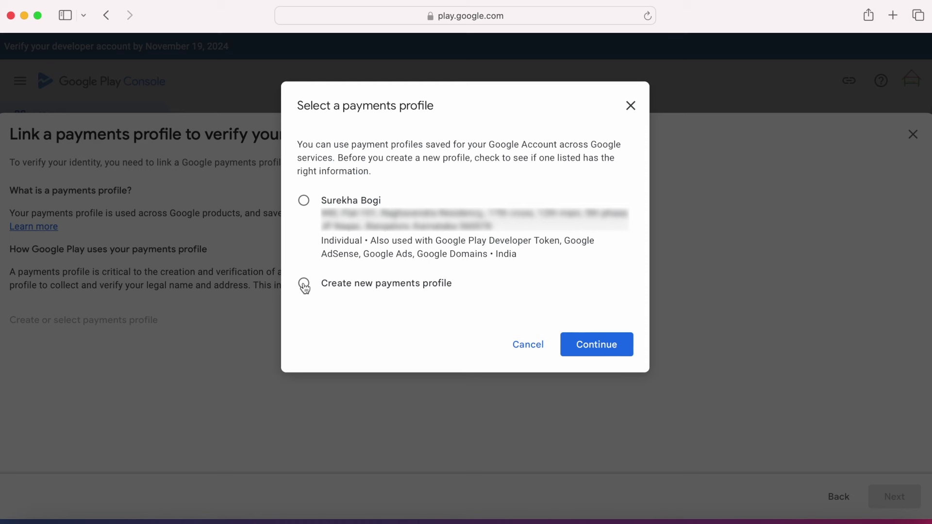
Select Create new payments profile and continue to its address form.
left_click(304, 286)
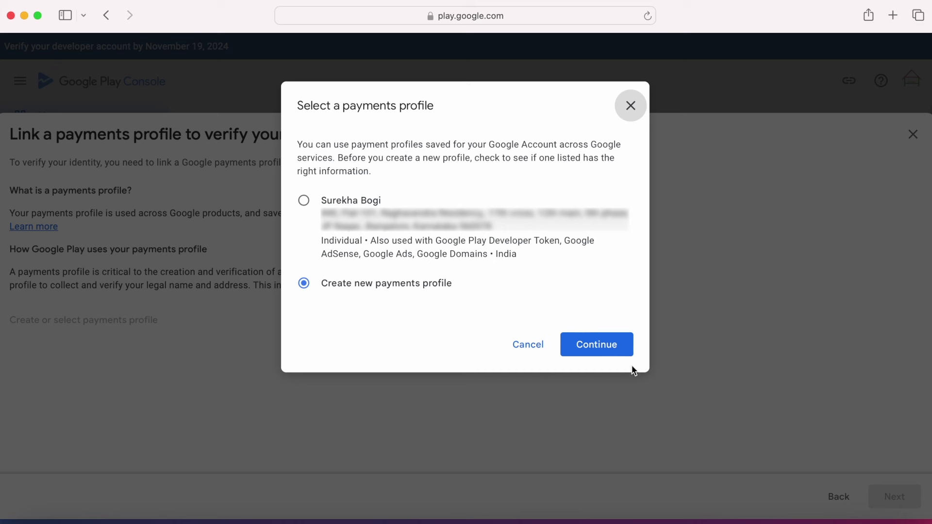
left_click(616, 349)
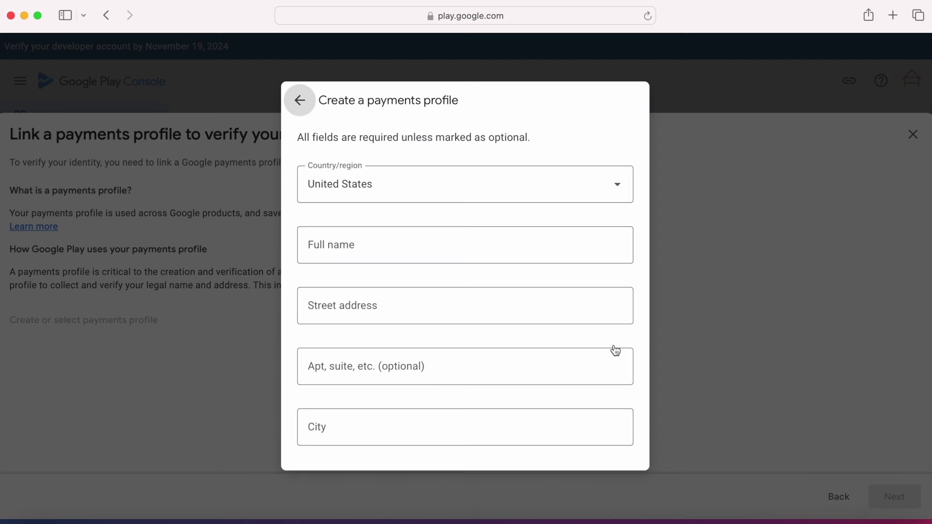
Create an India payments profile with the holder's full legal name and address, and save it.
left_click(620, 188)
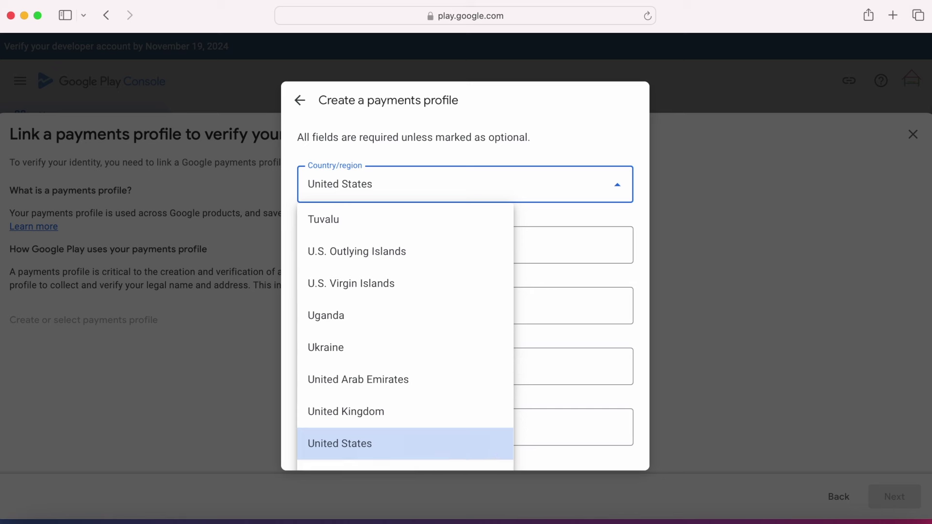
key("i")
scroll(433, 412, "down", 1)
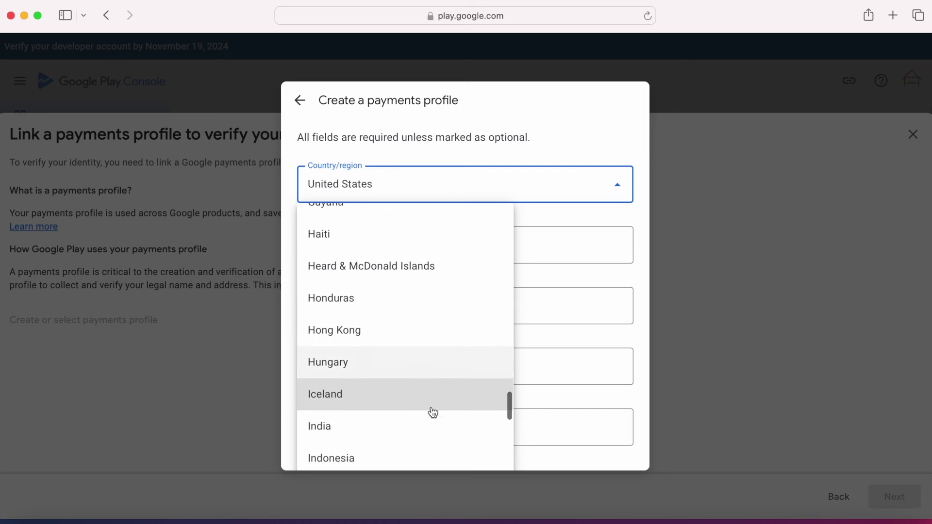
left_click(370, 423)
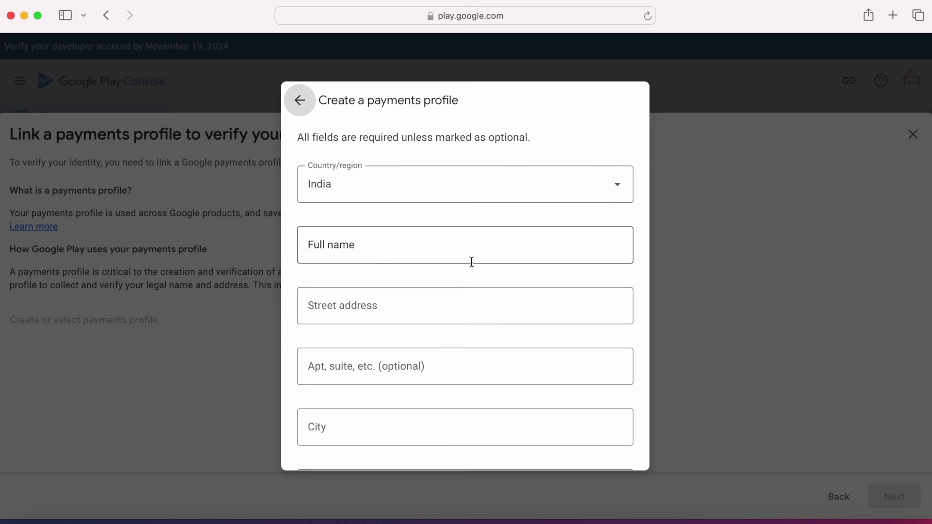
left_click(408, 248)
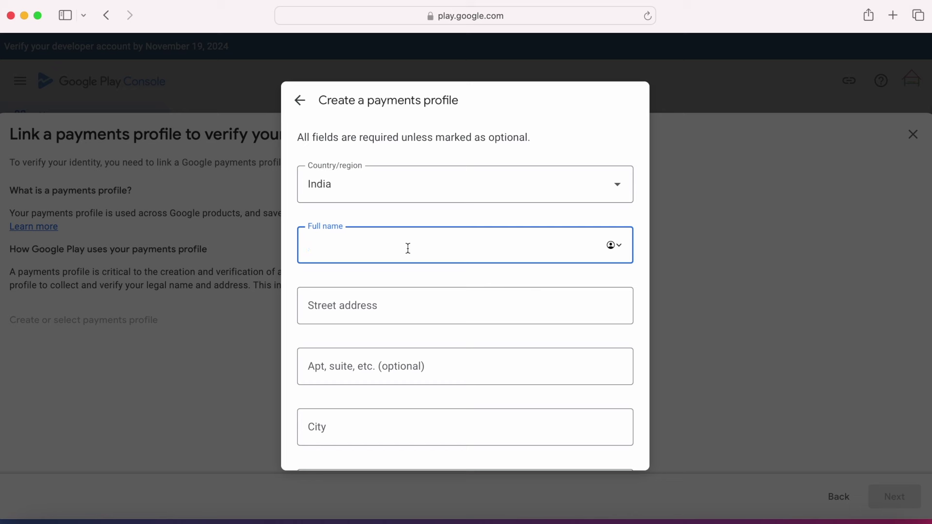
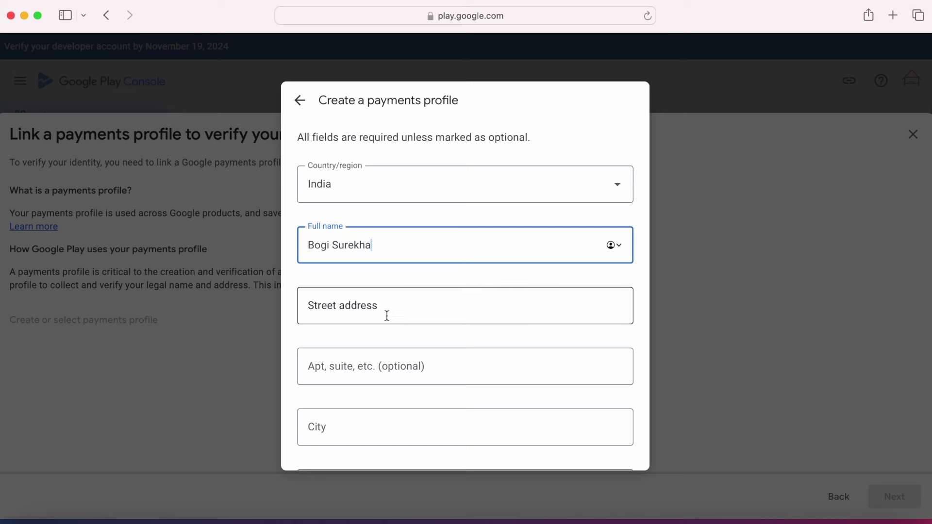
left_click(385, 316)
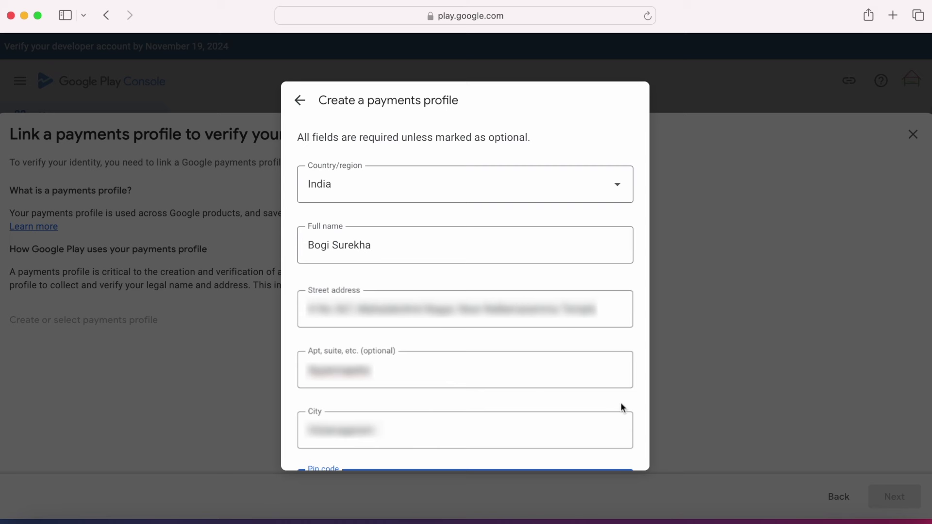
scroll(622, 404, "down", 5)
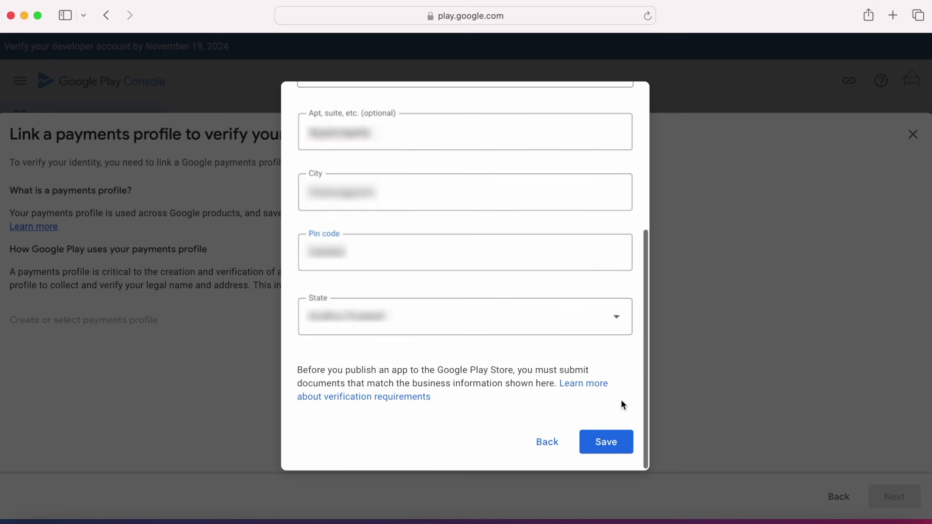
left_click(608, 450)
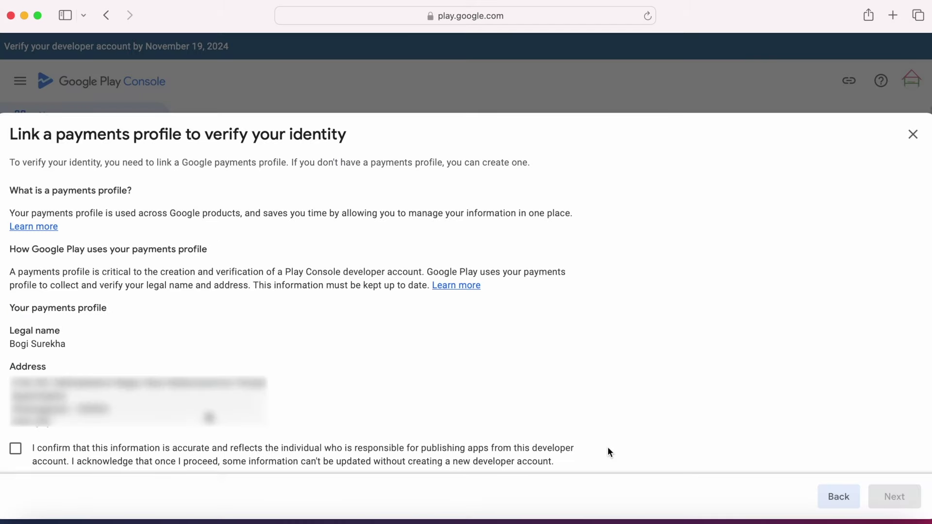
Confirm the payments profile details are accurate and move on to the website step.
scroll(320, 405, "down", 3)
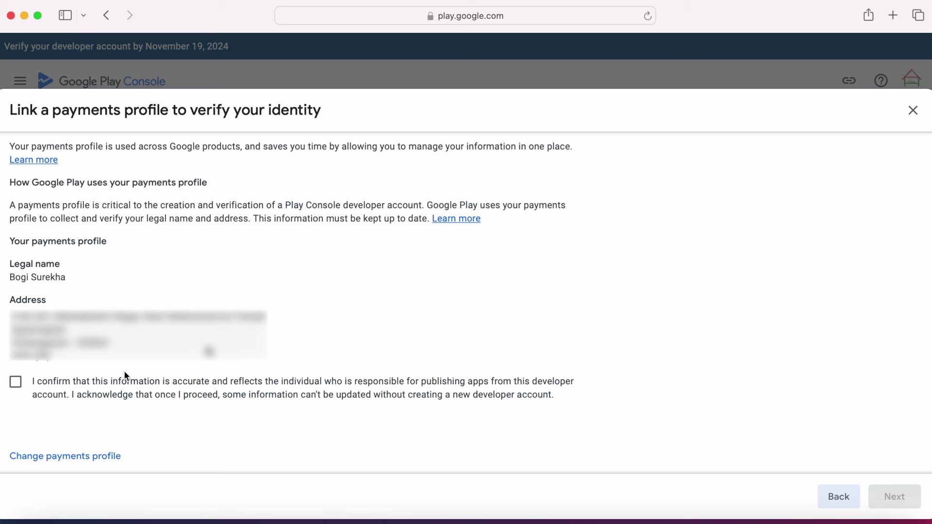
left_click(18, 386)
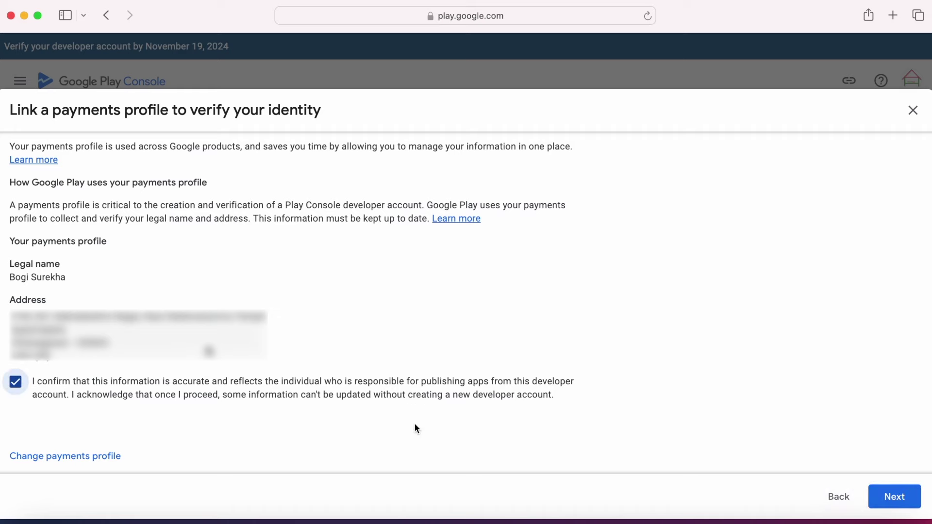
scroll(416, 426, "down", 2)
left_click(895, 497)
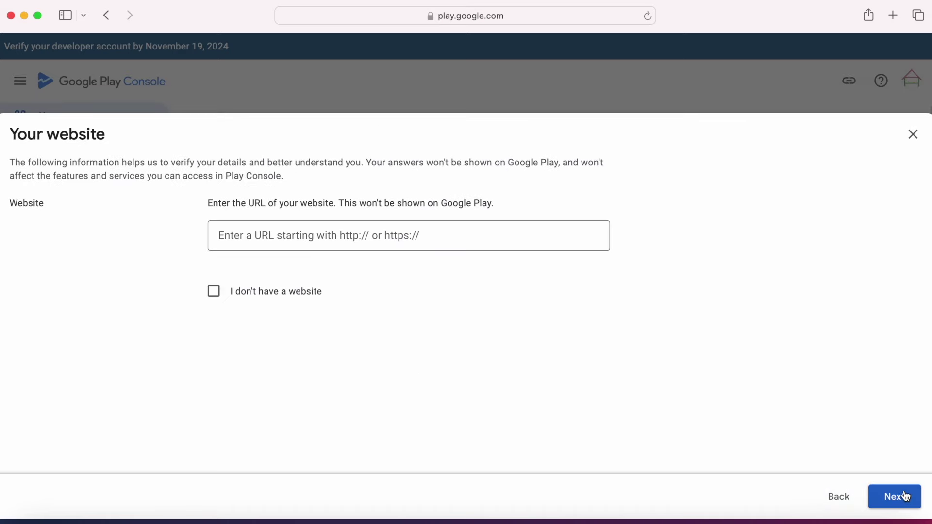
left_click(343, 232)
type("https://h")
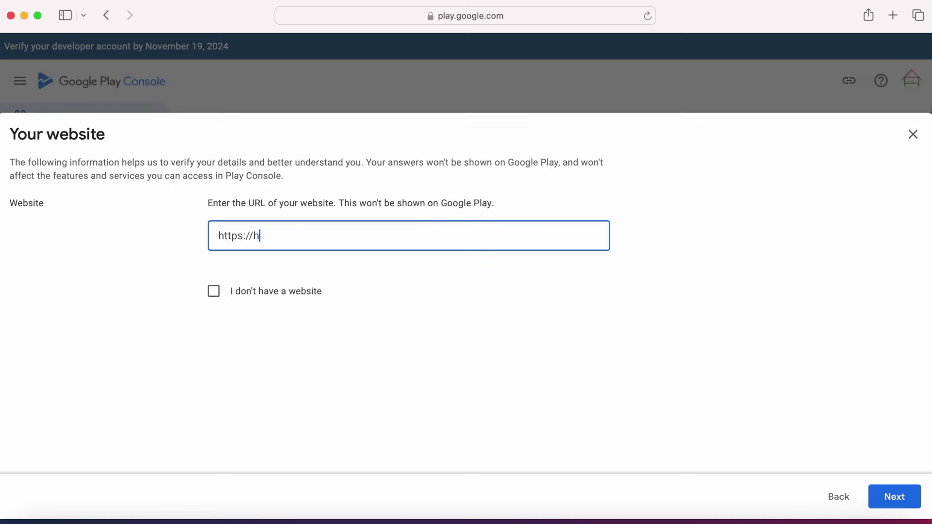
type("omeapps4mobil")
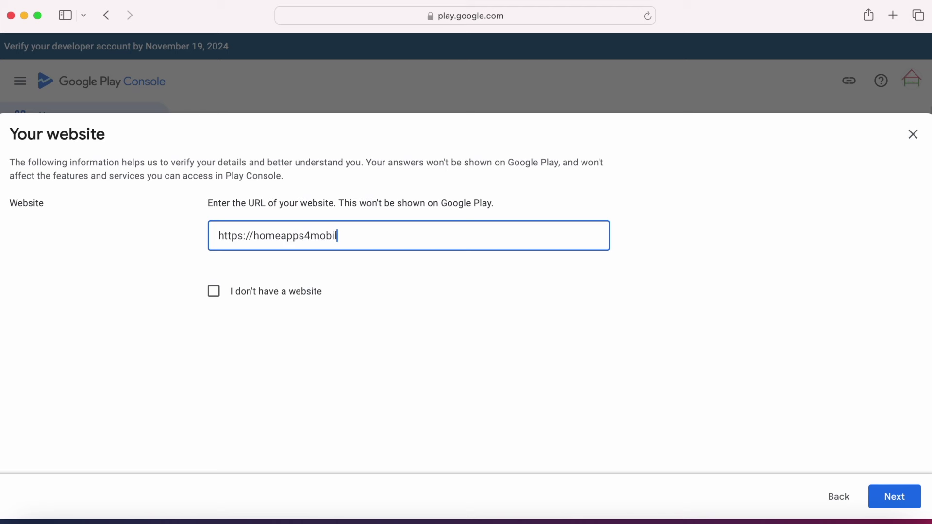
type("es.com")
left_click(270, 214)
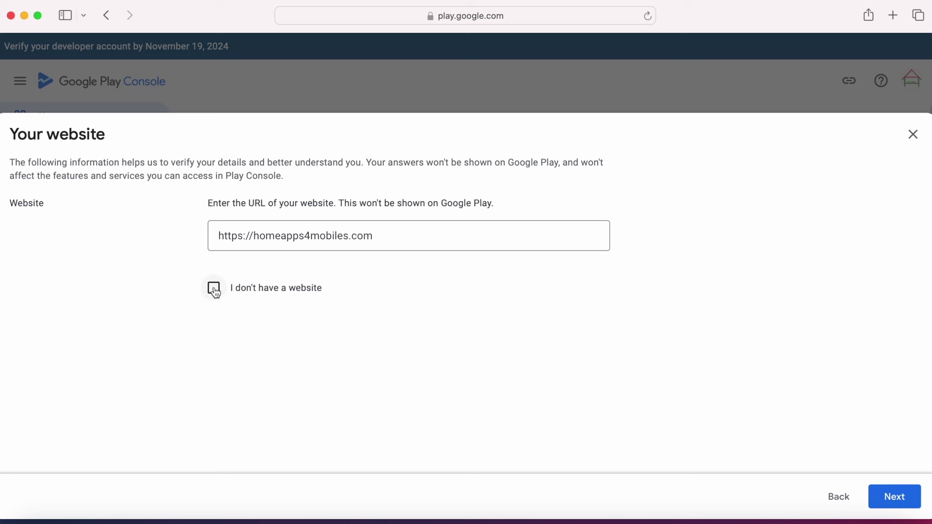
left_click(897, 505)
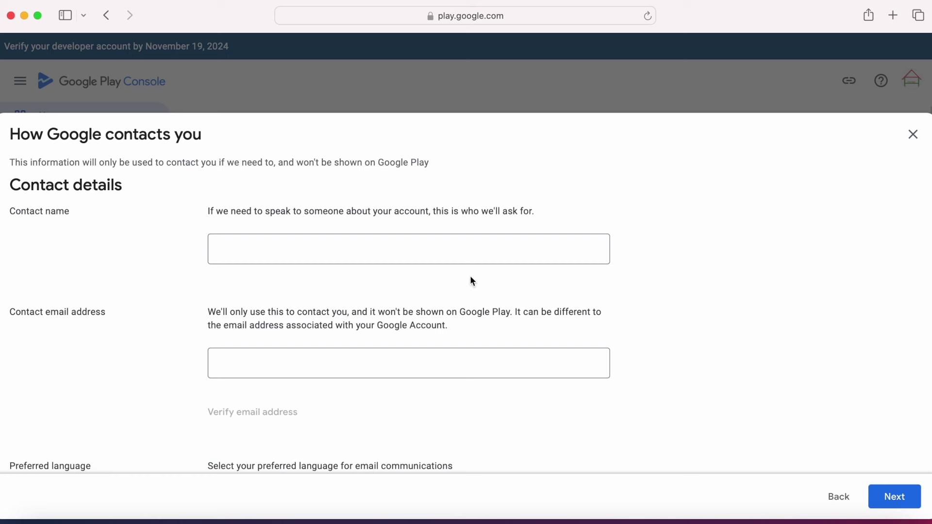
Enter the contact name and contact email address, correcting its domain to gmail.com.
left_click(257, 248)
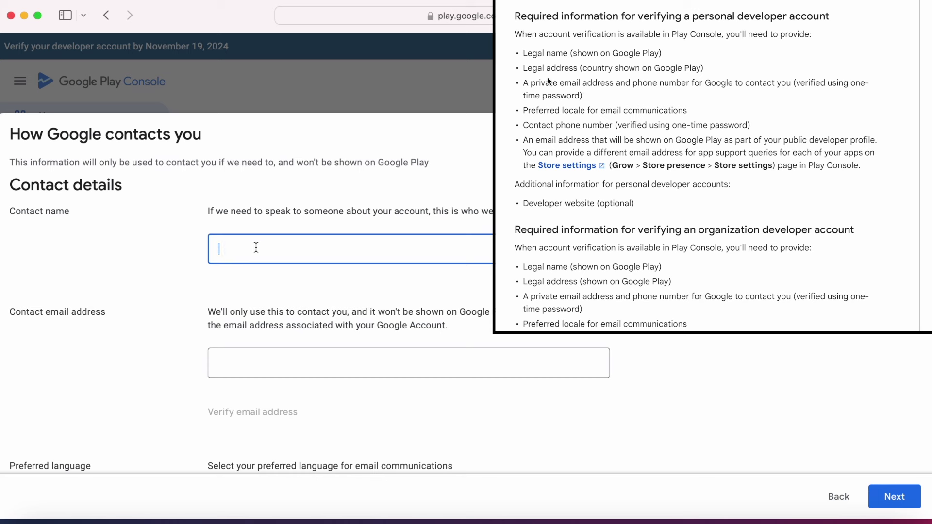
type("Surekha")
left_click(254, 366)
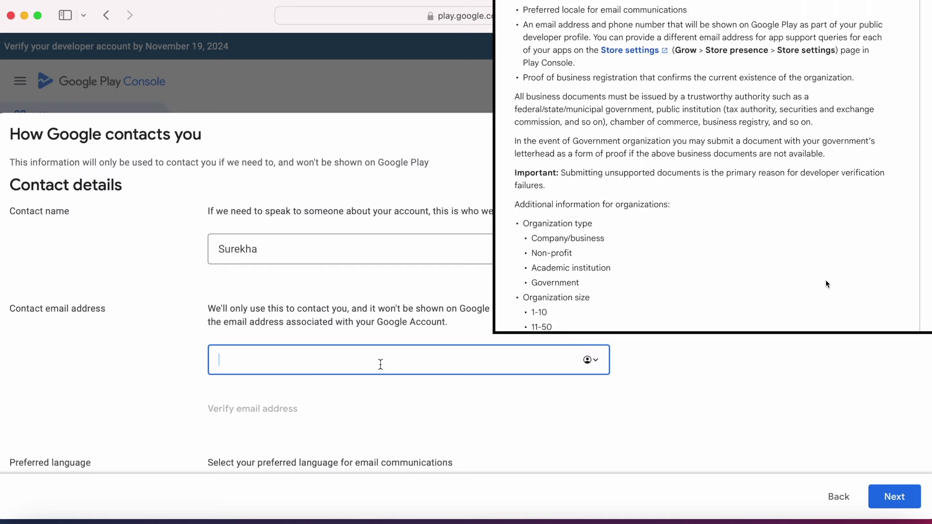
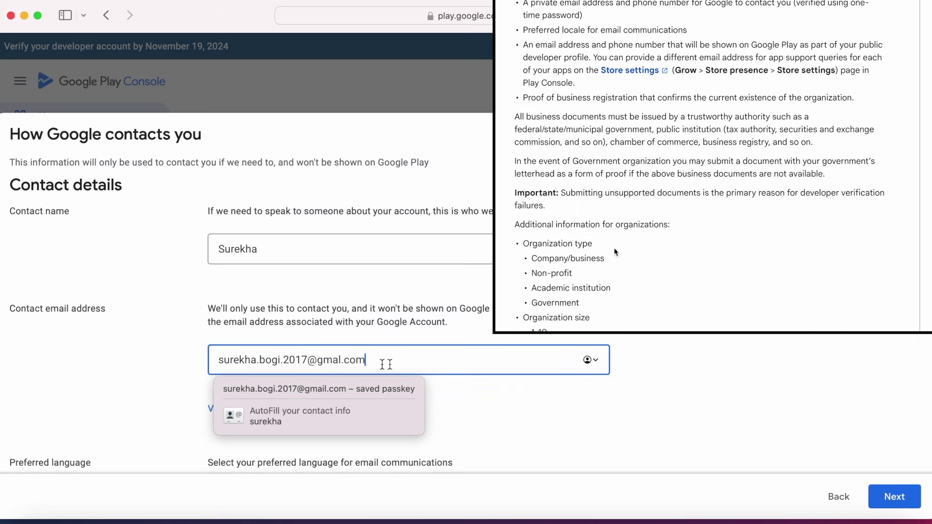
left_click(682, 365)
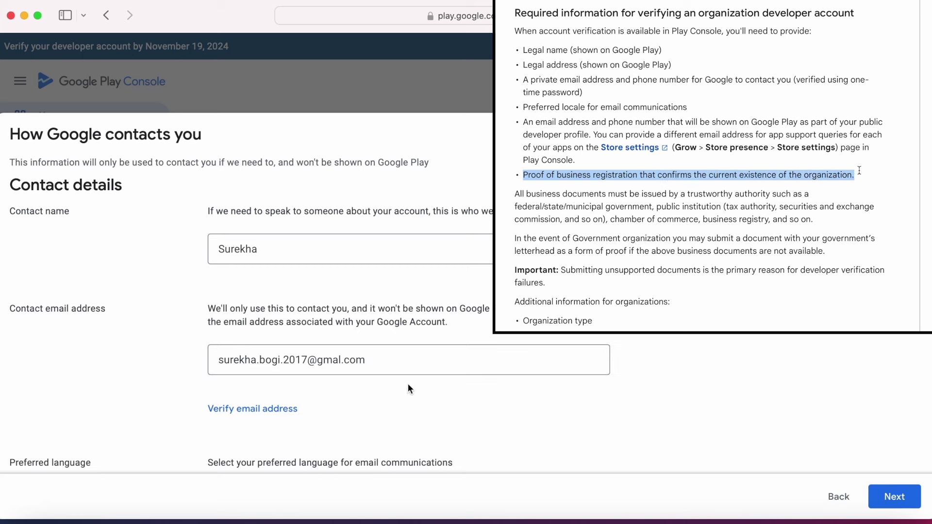
left_click(339, 359)
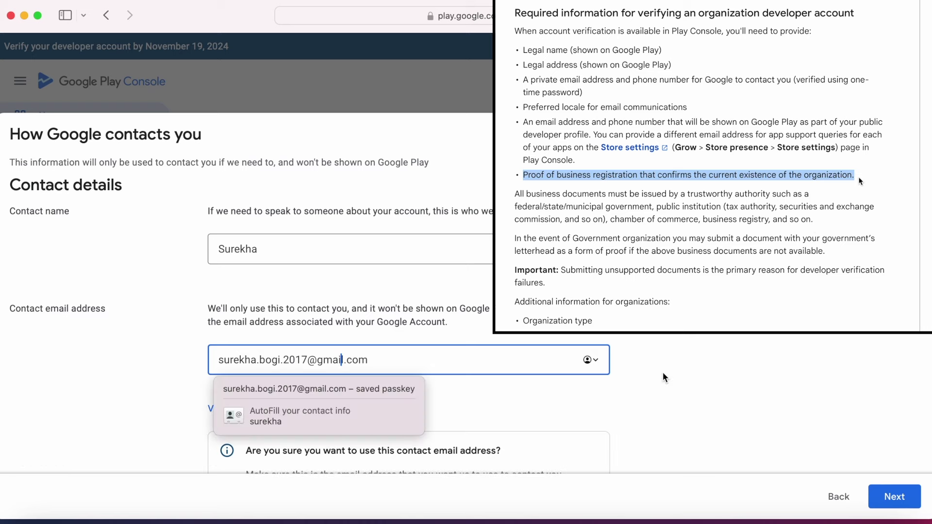
left_click(713, 388)
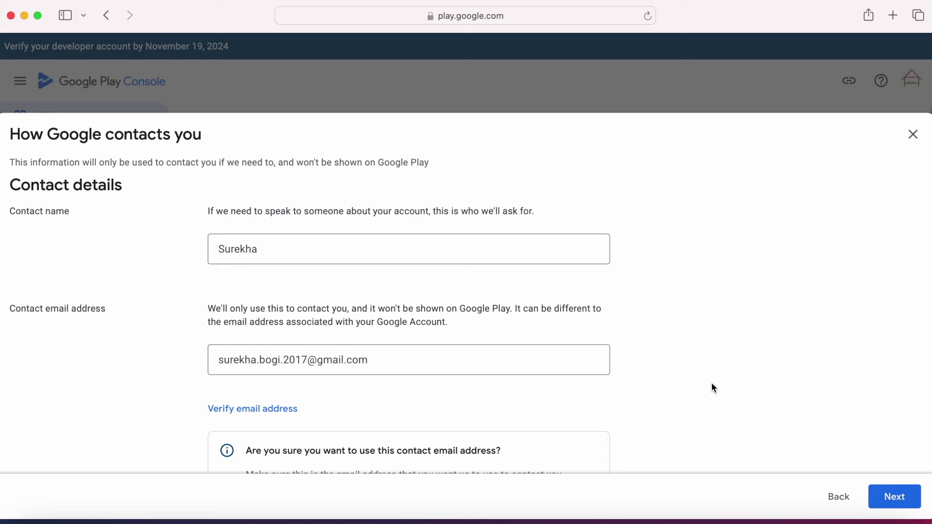
Verify the contact email and set the preferred language to English (United States).
scroll(712, 387, "down", 5)
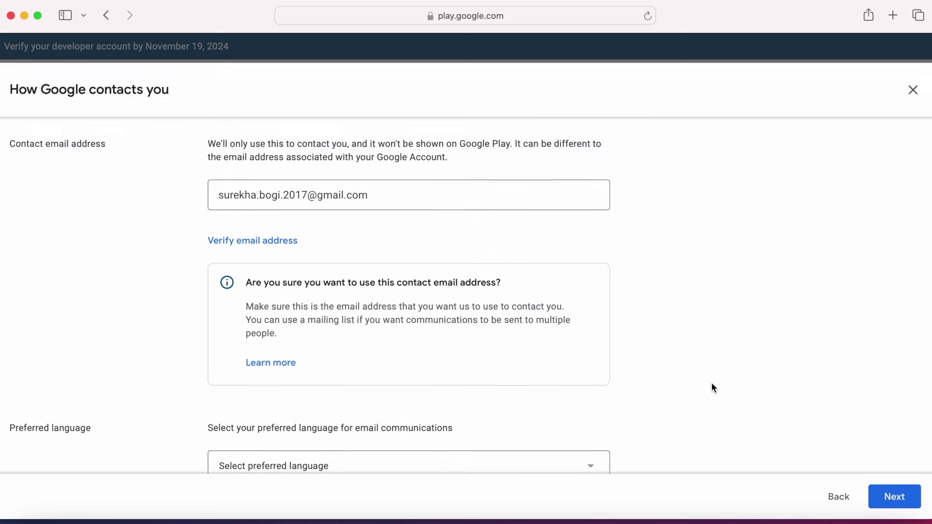
left_click(269, 197)
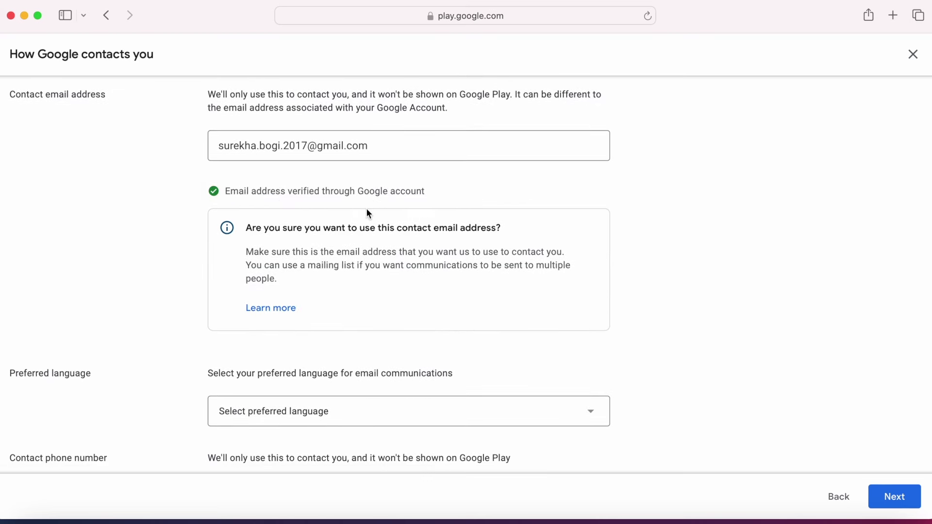
scroll(496, 237, "down", 3)
left_click(355, 263)
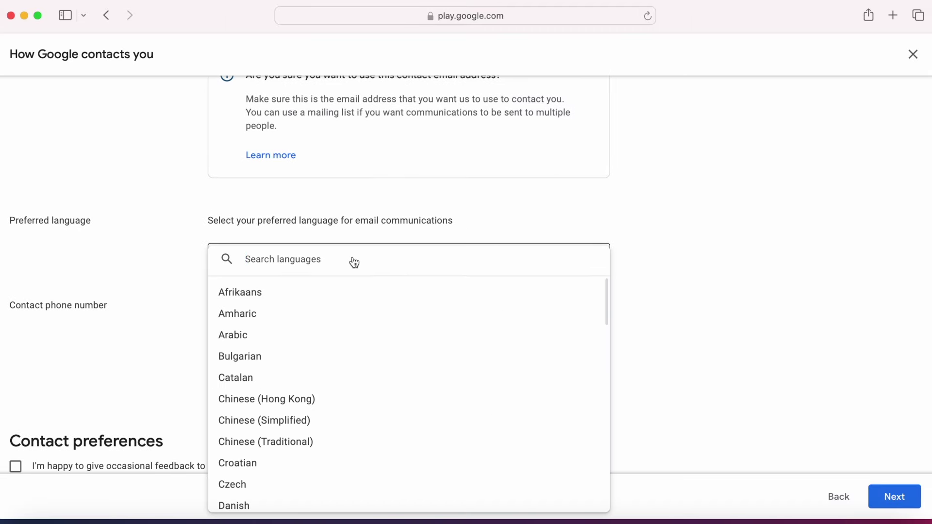
type("en")
left_click(350, 314)
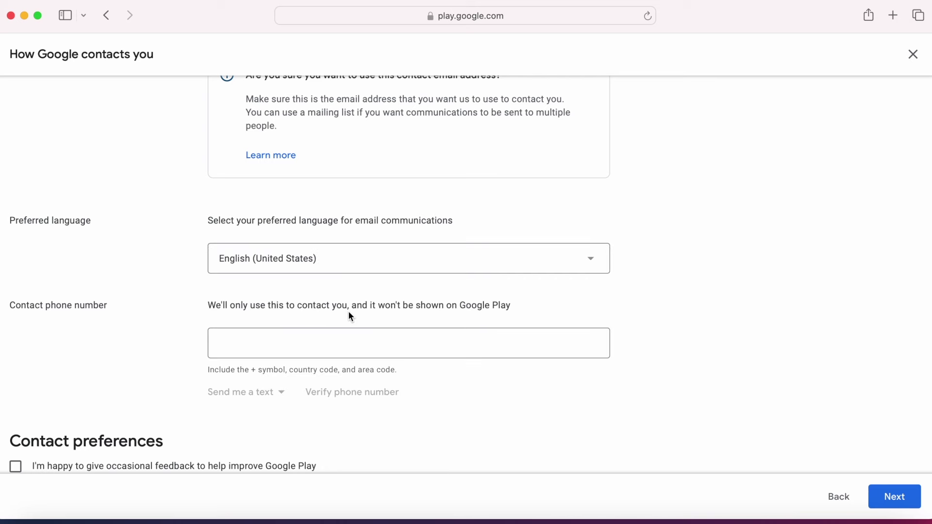
Enter the +91 contact phone number and request its verification code by text.
scroll(378, 344, "down", 2)
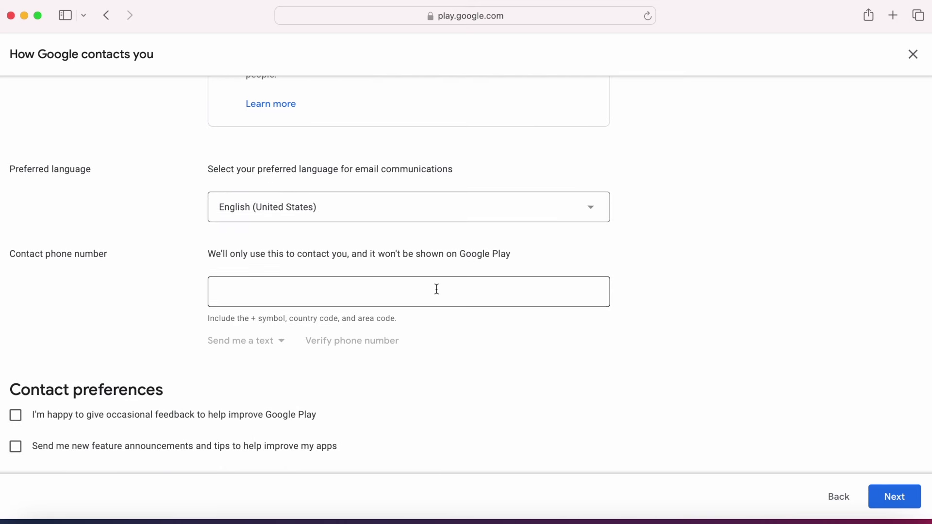
left_click(410, 286)
type("+91")
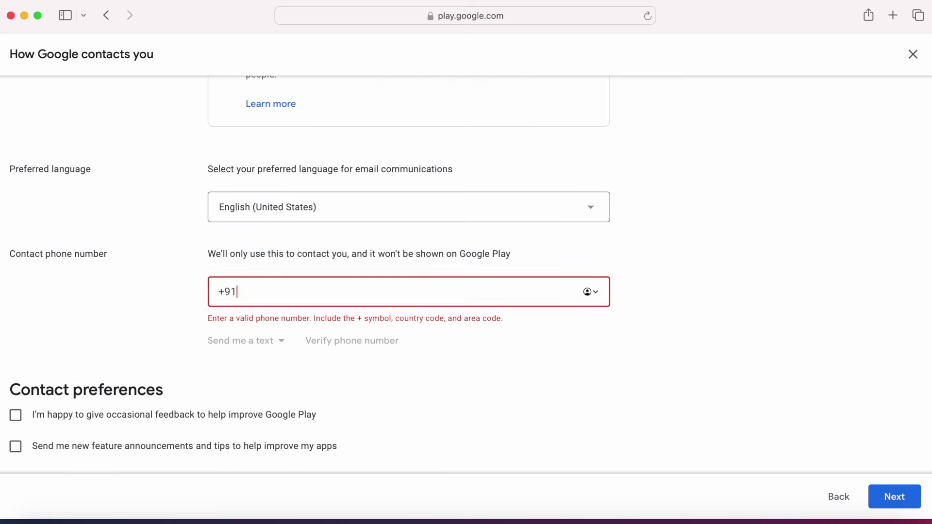
key("super+v")
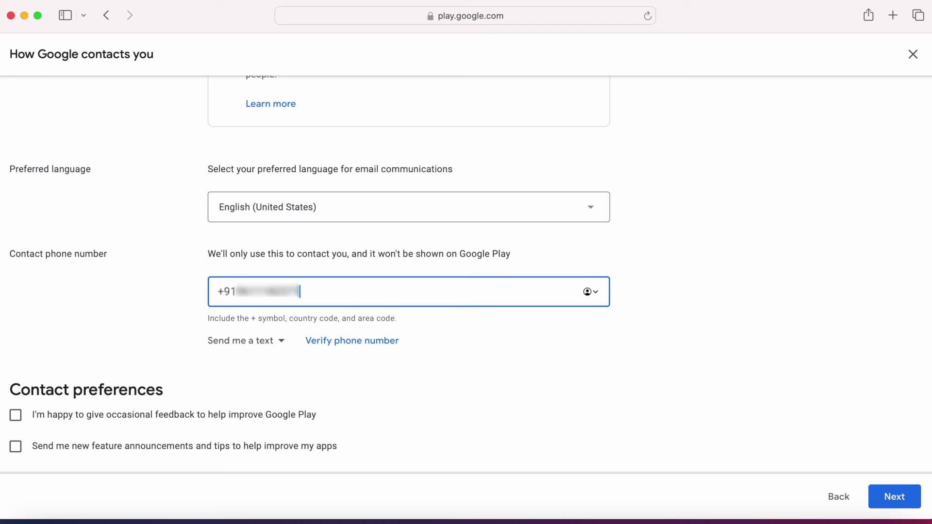
left_click(208, 323)
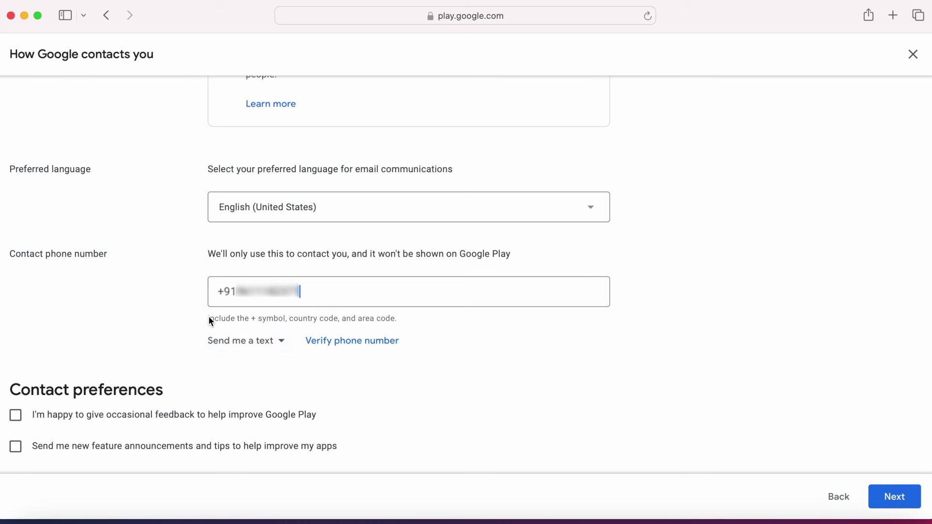
left_click_drag(208, 319, 343, 323)
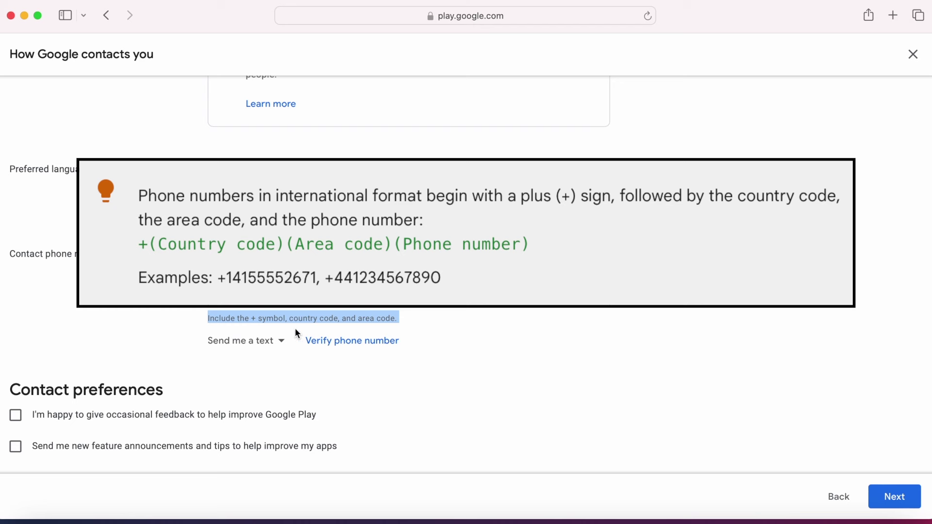
left_click(425, 322)
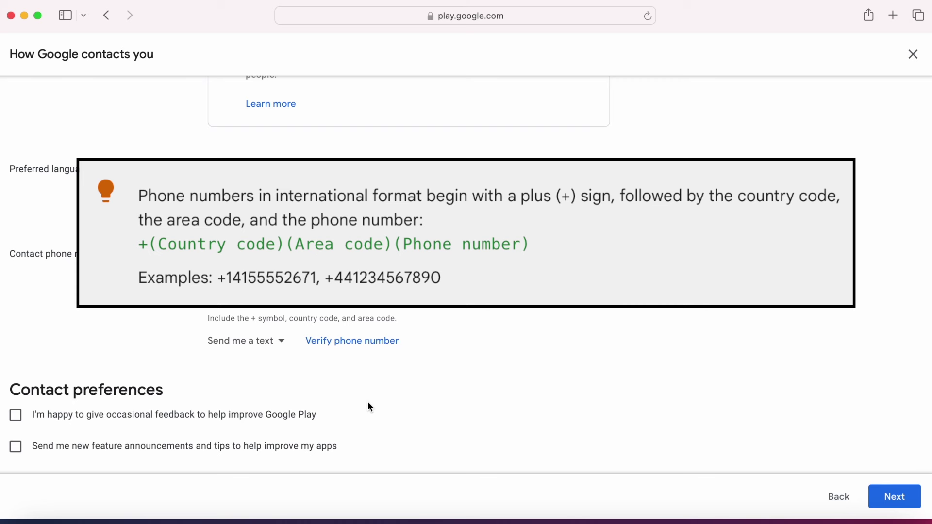
left_click(366, 343)
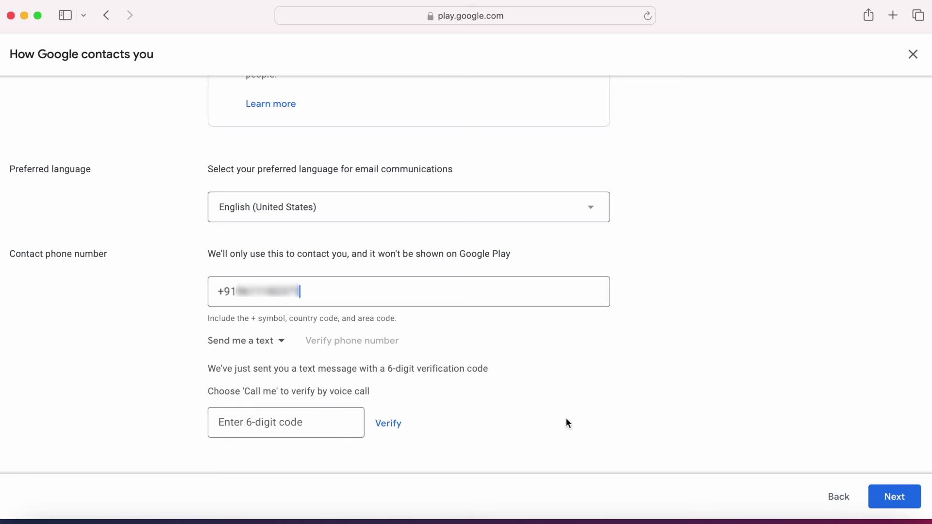
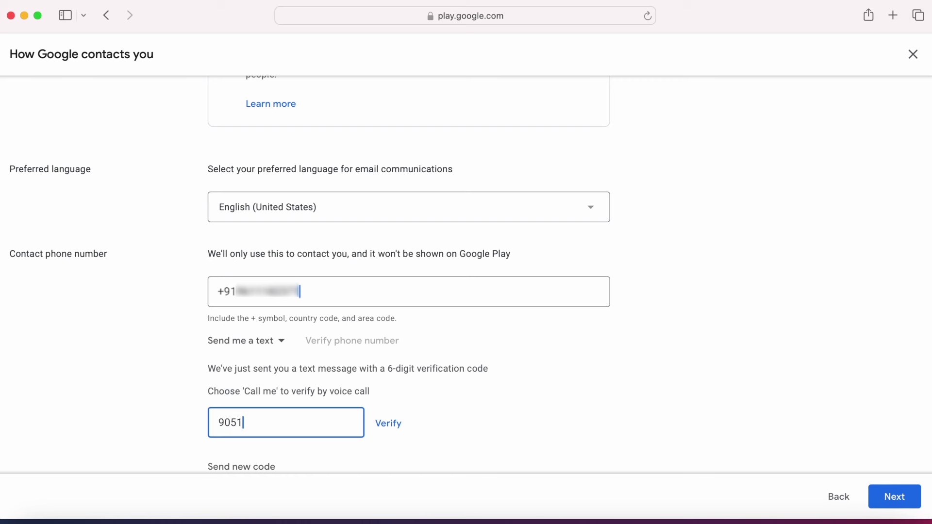
Submit the six-digit SMS code to verify the phone, then skim the phone verification FAQ.
left_click(409, 424)
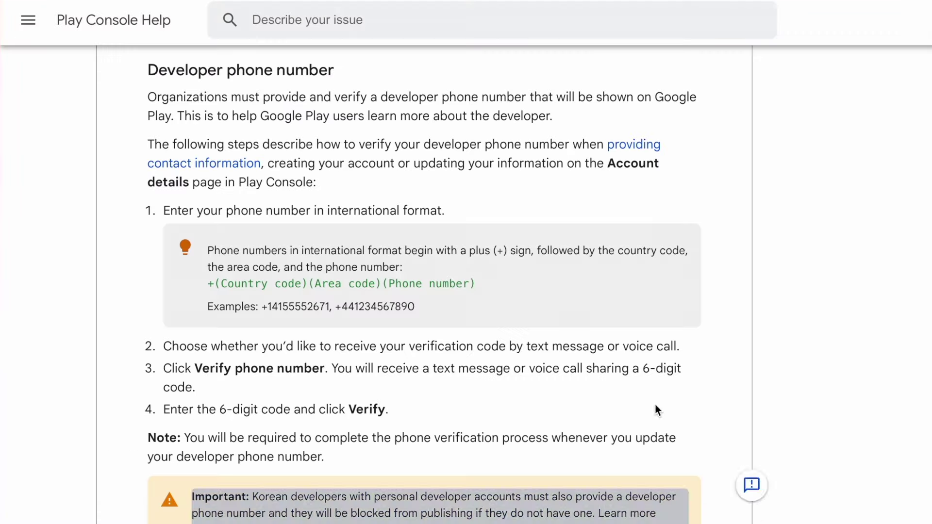
scroll(573, 344, "down", 15)
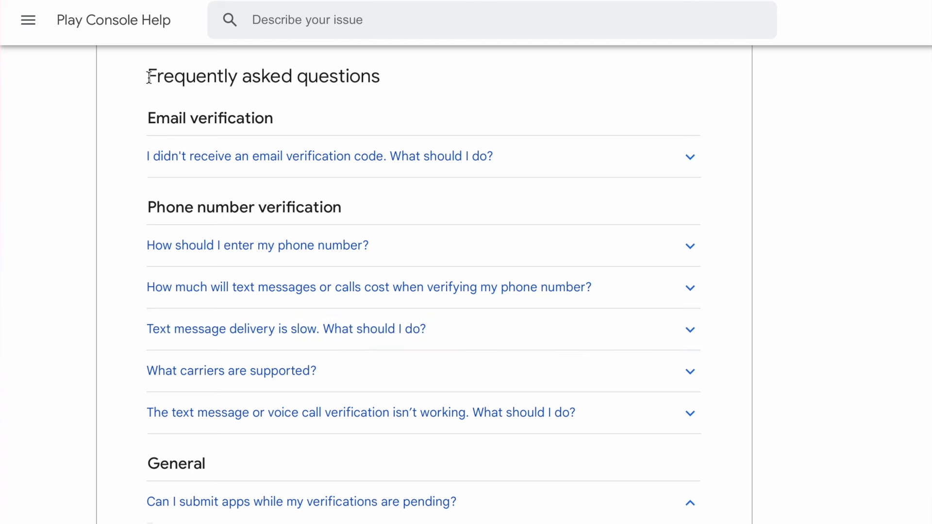
left_click_drag(148, 76, 381, 76)
left_click_drag(147, 208, 391, 214)
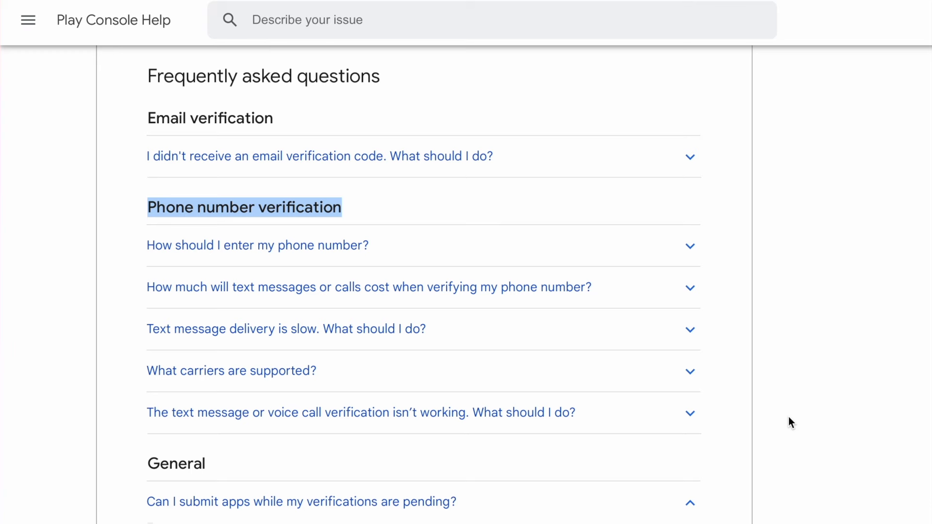
left_click(786, 415)
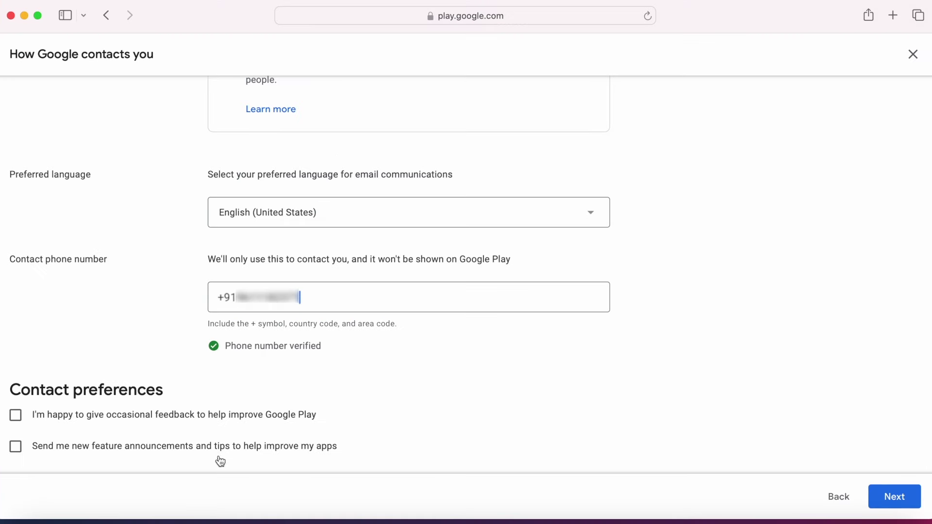
Enter and verify the developer's email address for the public profile, then continue to profile review.
left_click(906, 503)
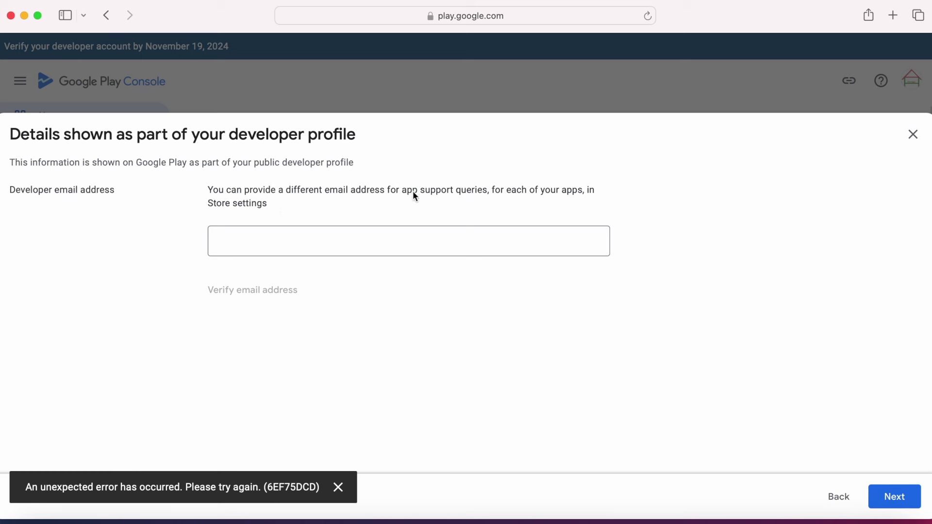
left_click(253, 241)
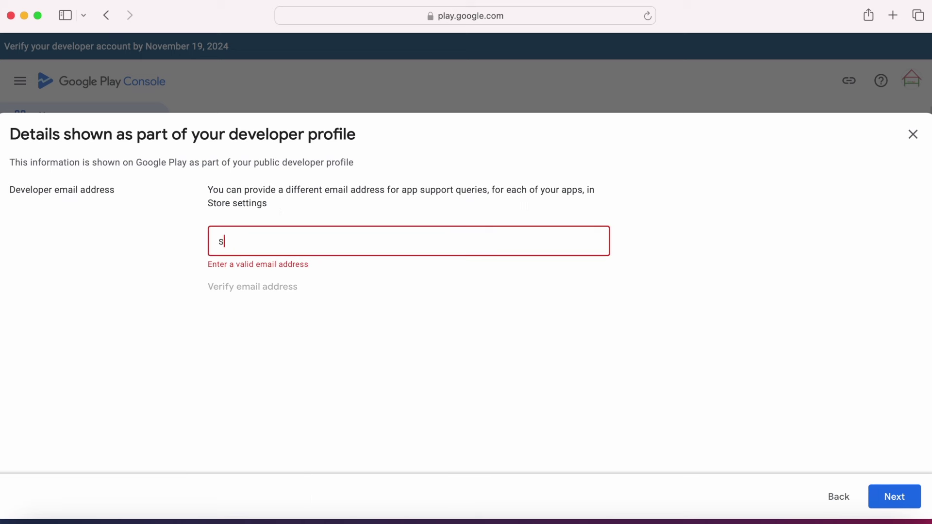
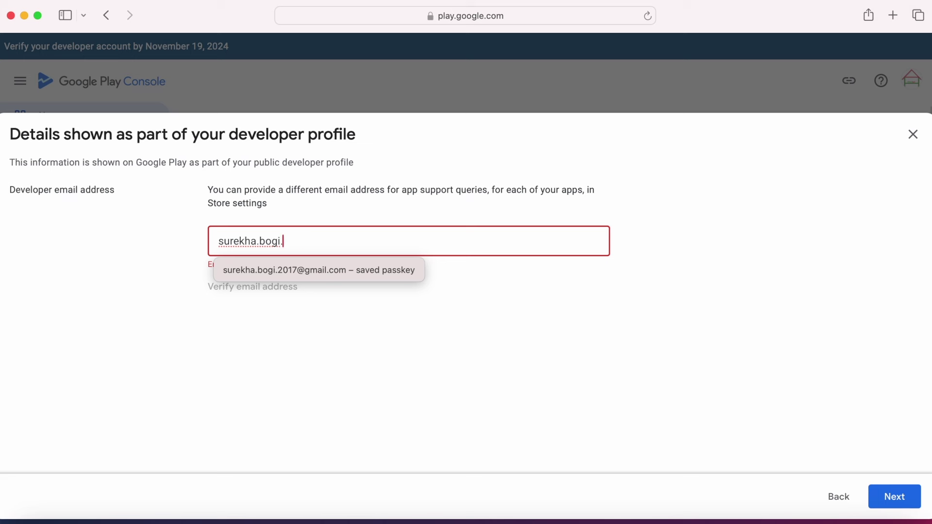
left_click(474, 314)
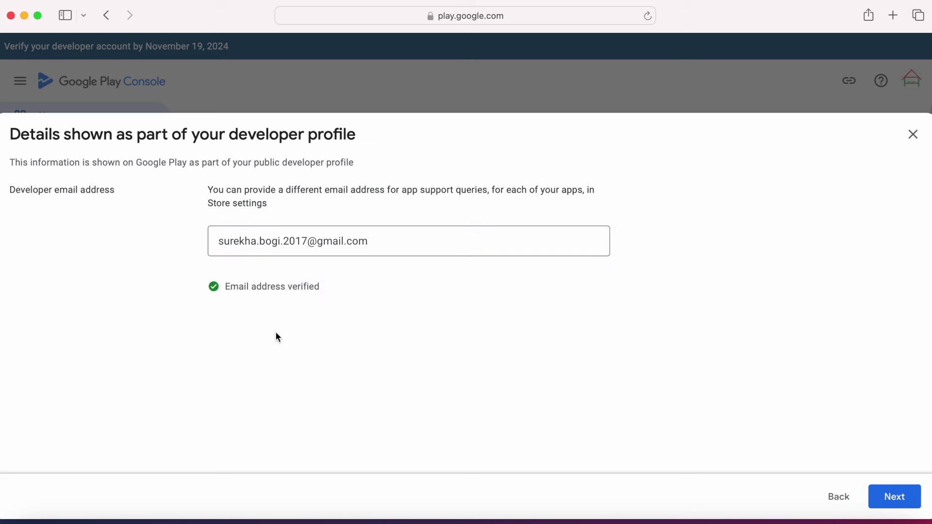
left_click(897, 500)
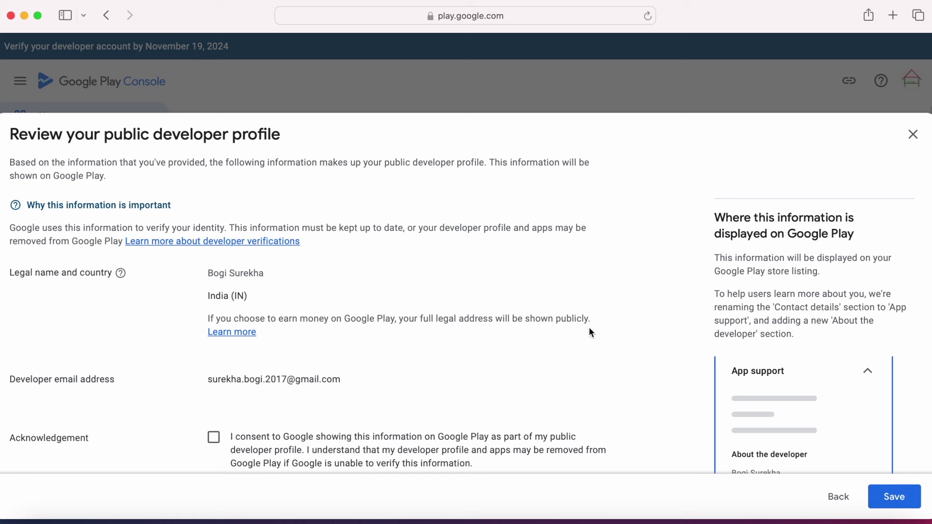
Review the public legal name, country and address note, tick the Acknowledgement consent, and save.
left_click_drag(206, 317, 217, 317)
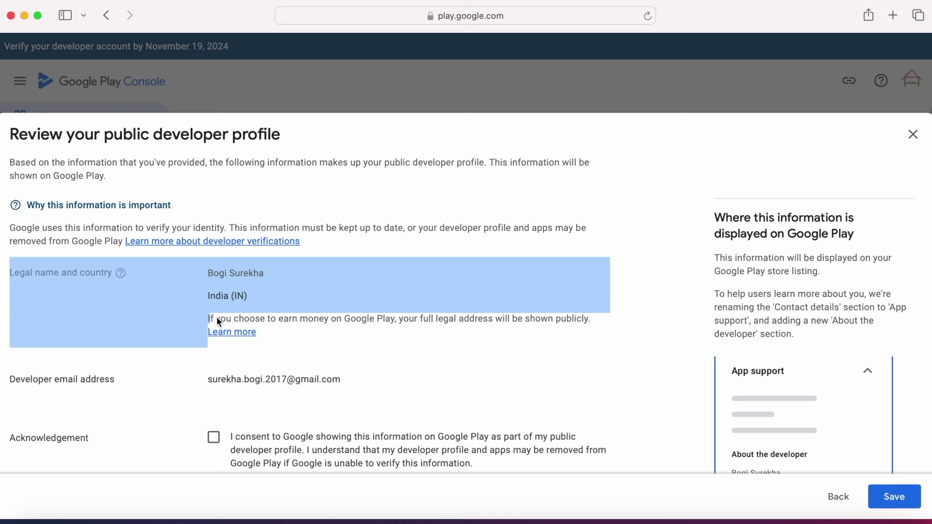
left_click(217, 322)
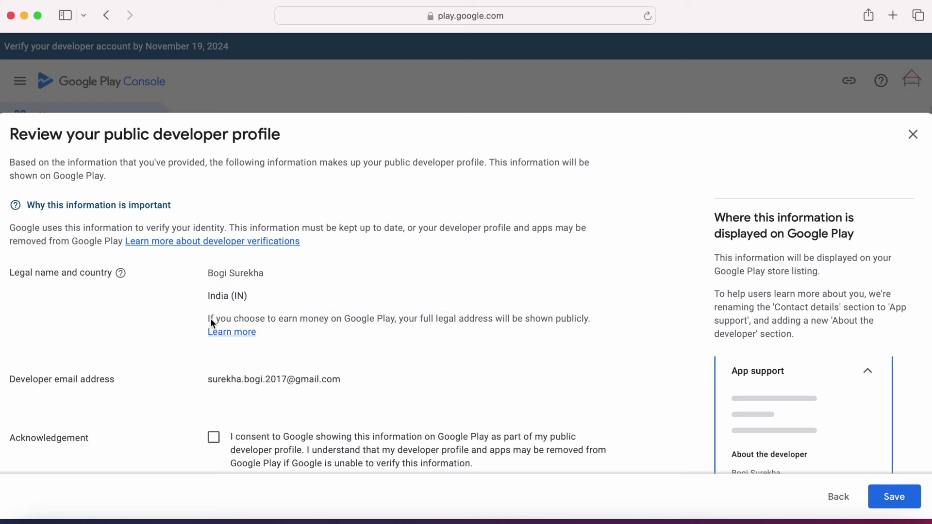
left_click_drag(344, 322, 477, 320)
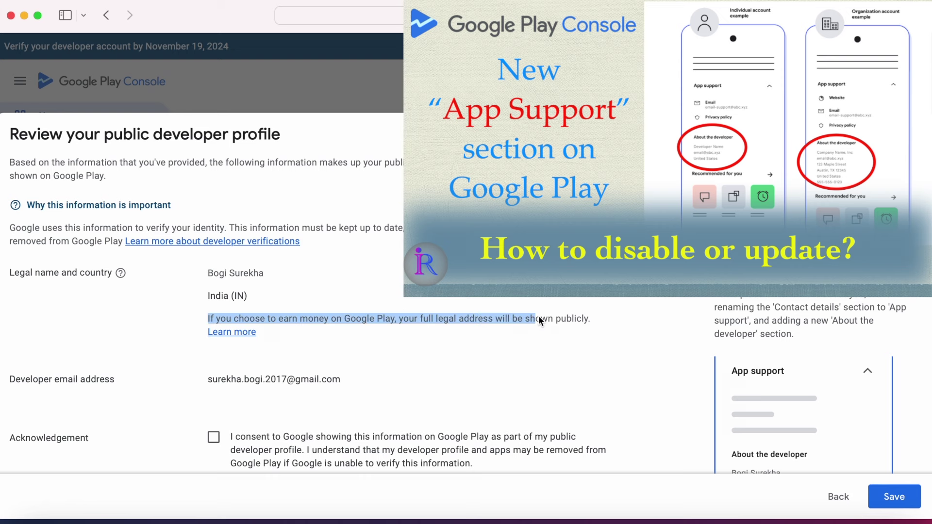
left_click(590, 315)
scroll(317, 387, "down", 3)
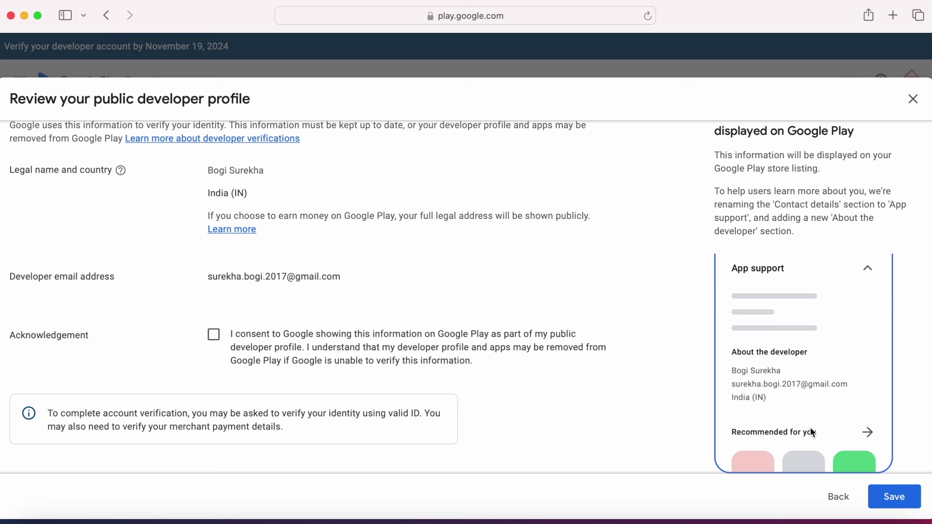
left_click(213, 335)
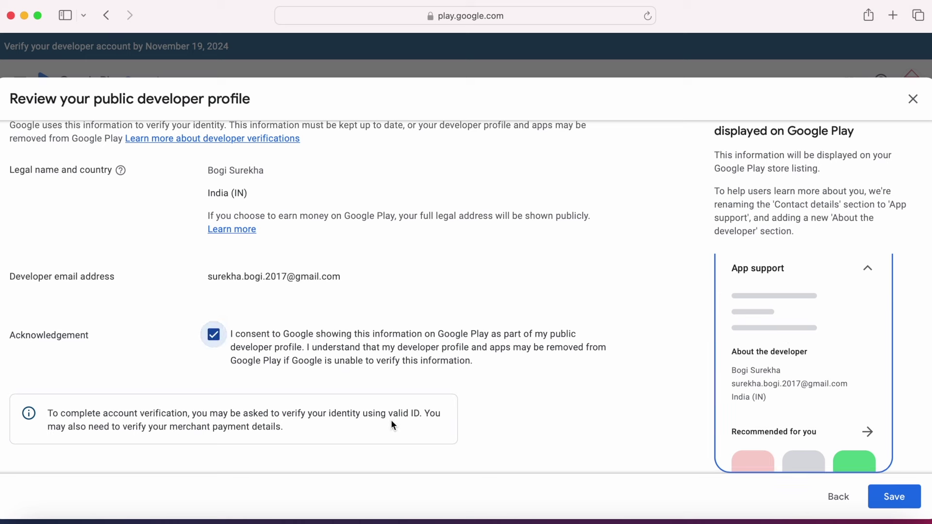
left_click(896, 497)
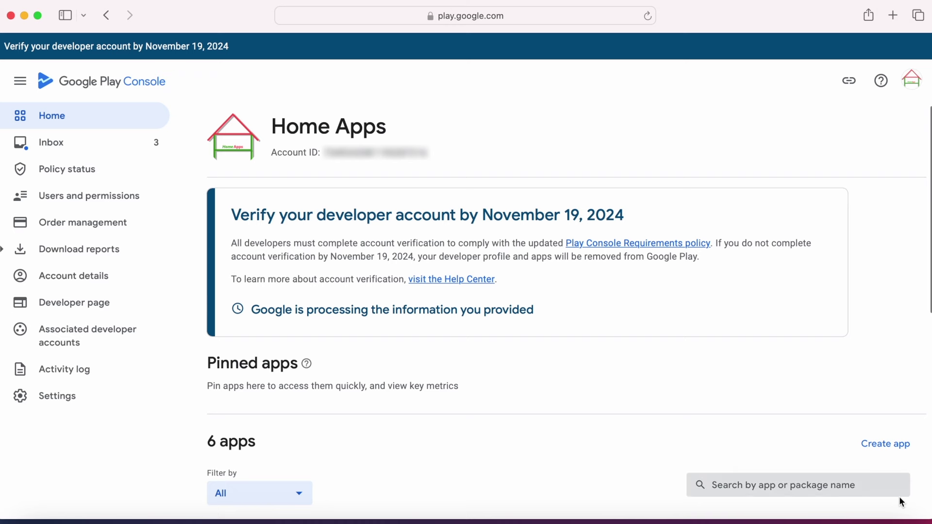
Read the Home page message saying Google is processing the verification information.
triple_click(536, 310)
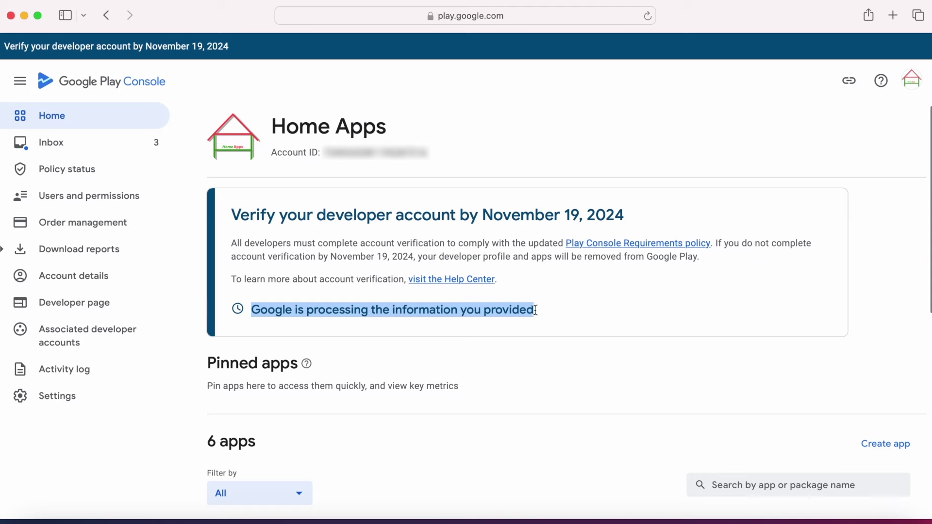
left_click(570, 311)
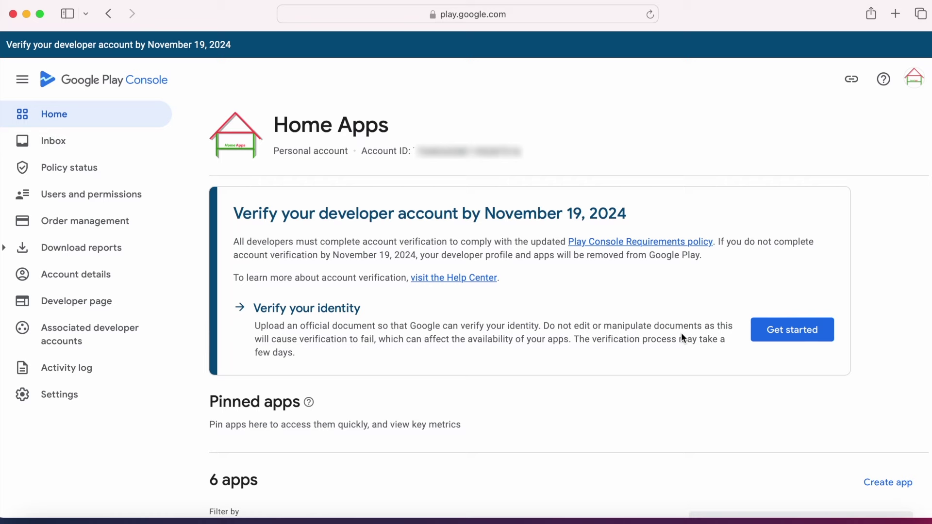
Start identity verification and review the government ID requirement in What you'll need.
left_click(785, 339)
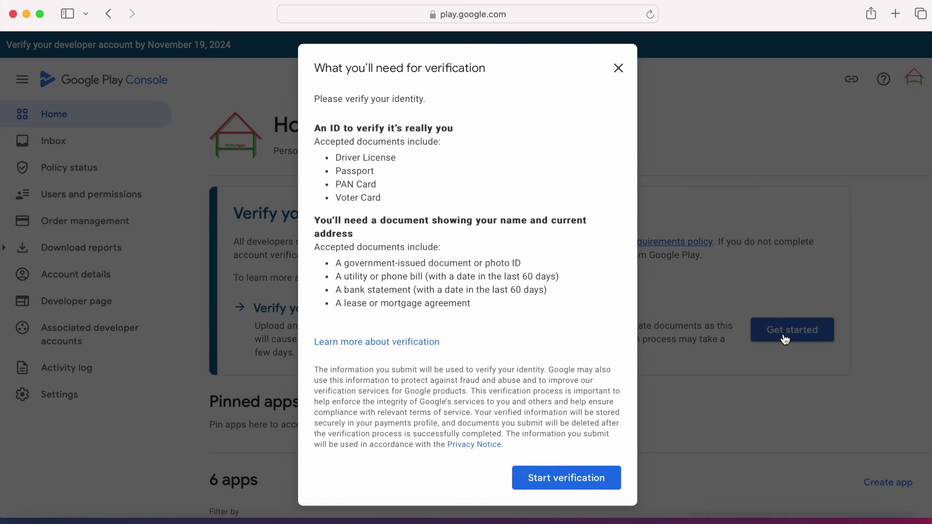
left_click_drag(314, 128, 328, 127)
left_click(364, 127)
triple_click(465, 125)
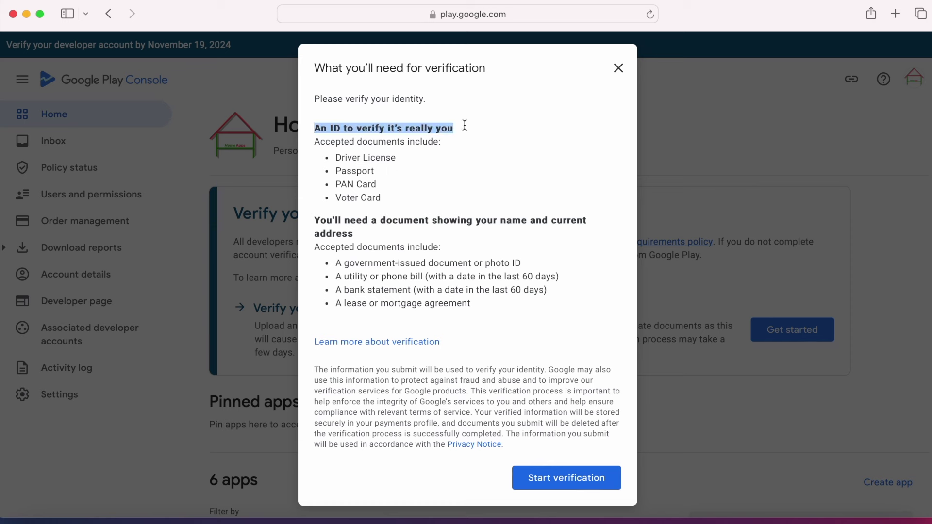
left_click(388, 157)
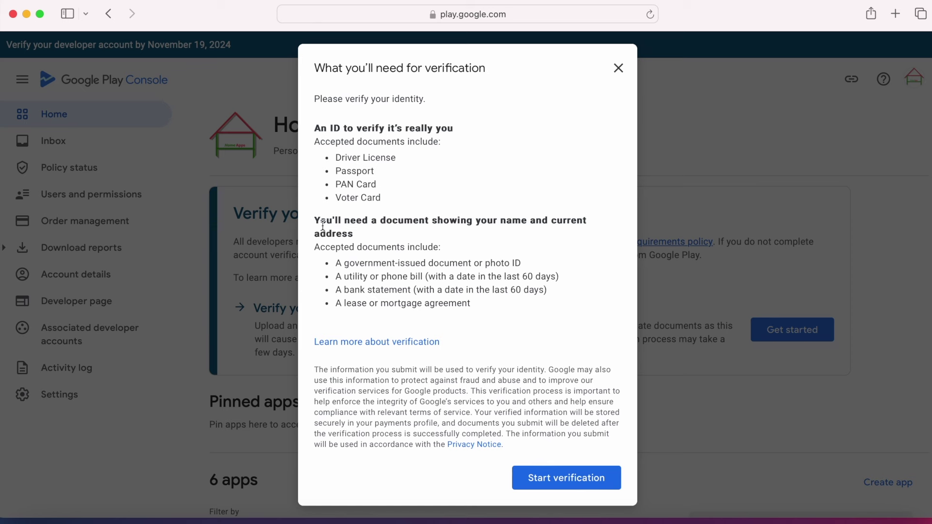
Review the proof-of-address requirement showing name and current address, then open the verification form.
left_click_drag(314, 221, 361, 233)
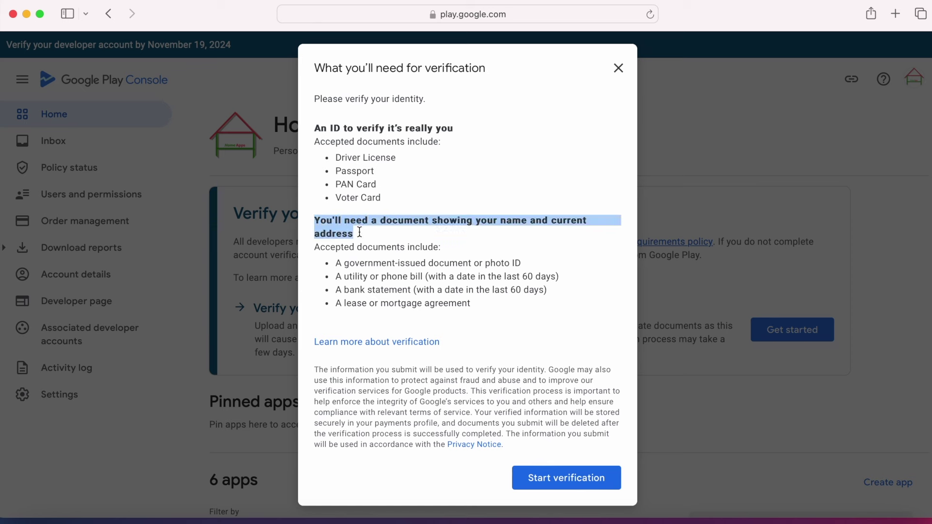
left_click(485, 221)
left_click_drag(476, 221, 593, 230)
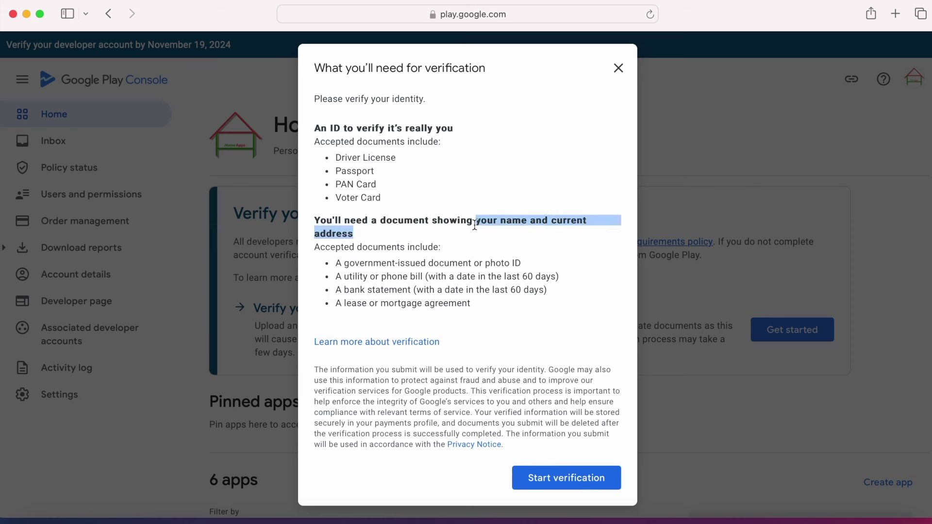
left_click(435, 271)
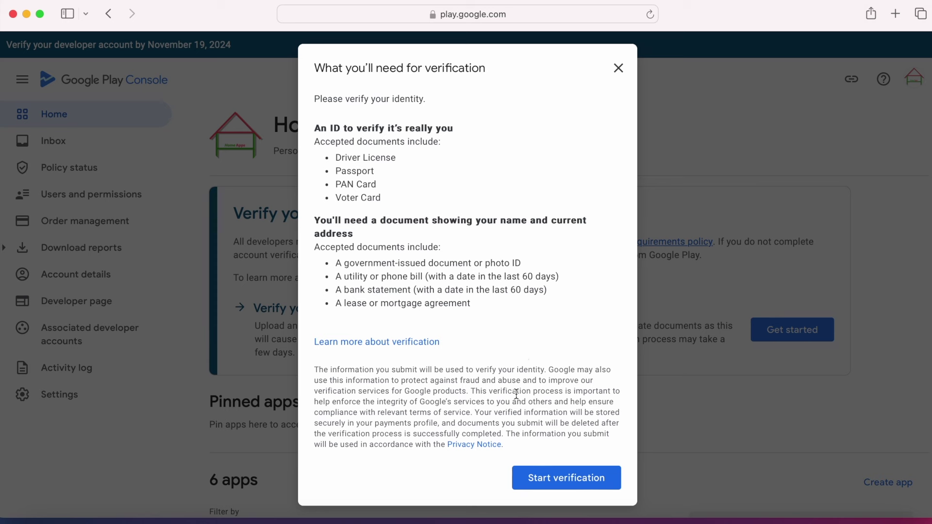
left_click(557, 478)
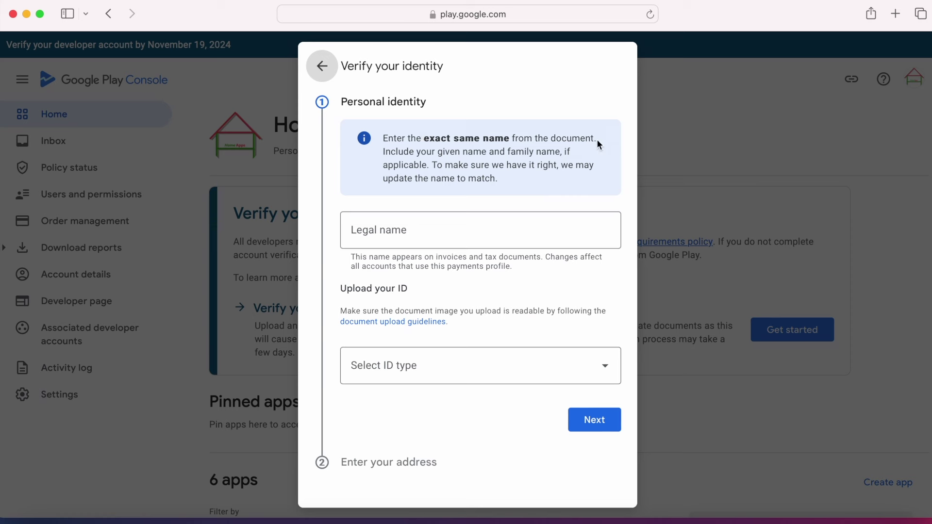
Fill the Legal name from the saved suggestion, matching the name on the ID exactly.
left_click_drag(596, 139, 378, 143)
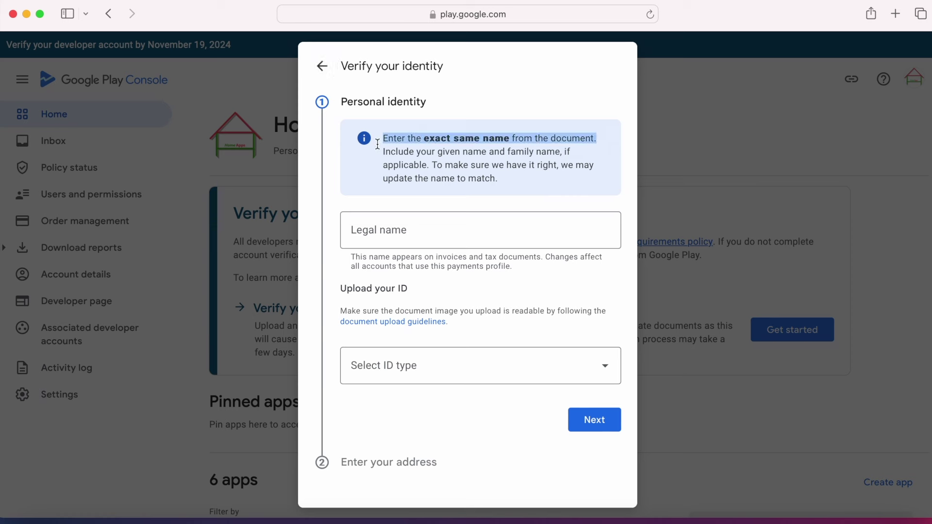
left_click(390, 229)
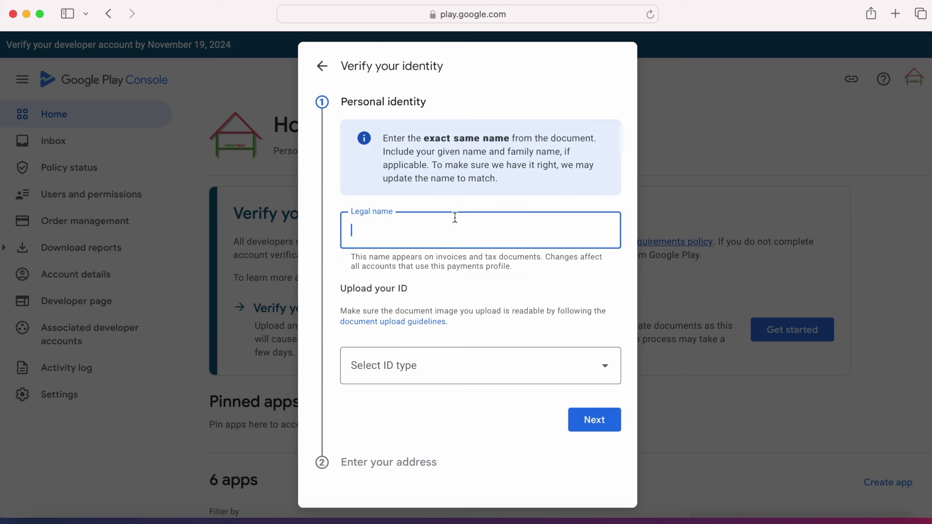
left_click(396, 269)
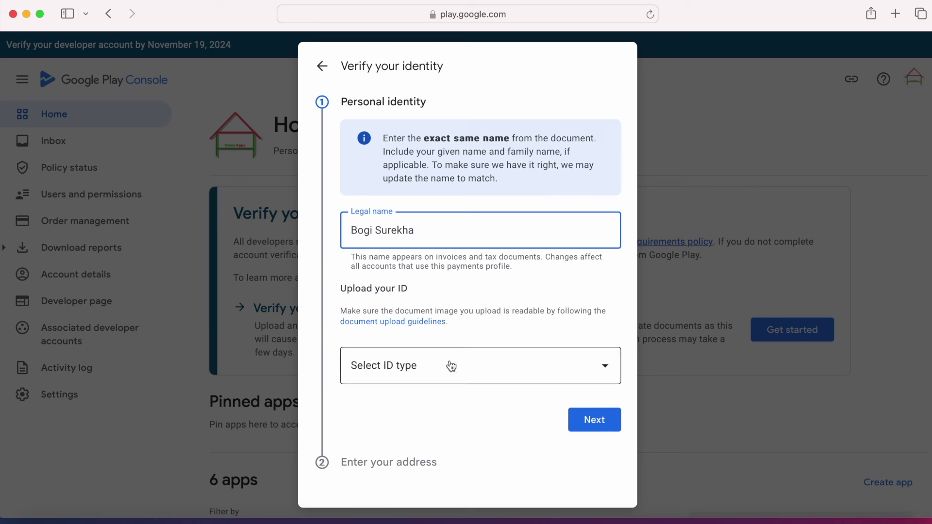
Select Passport as the ID type, noting Aadhaar cards aren't accepted, and choose the photo-page file.
left_click(606, 368)
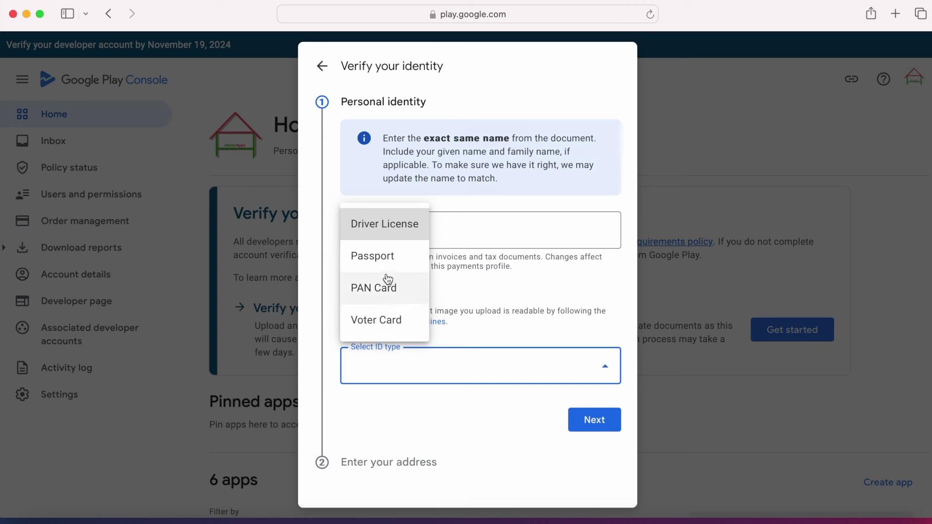
left_click(384, 262)
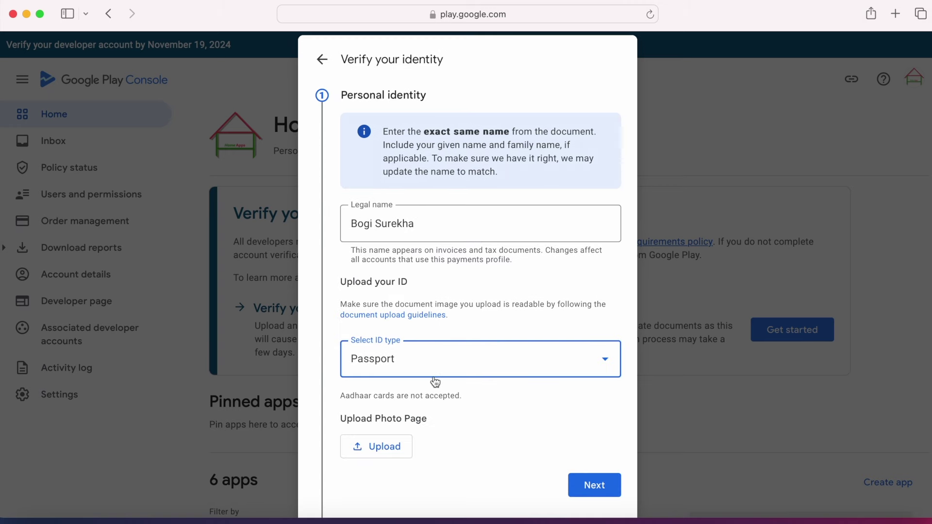
scroll(436, 376, "down", 2)
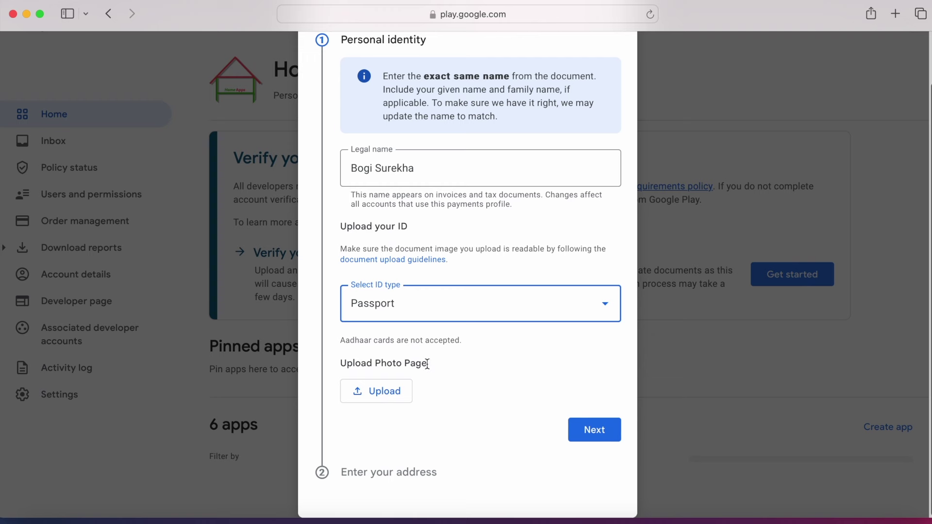
left_click_drag(339, 341, 468, 341)
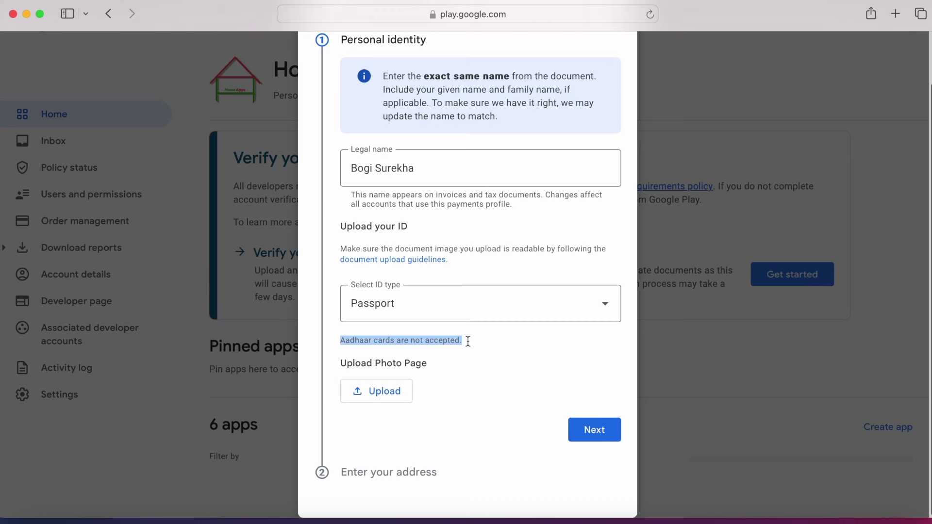
left_click(474, 342)
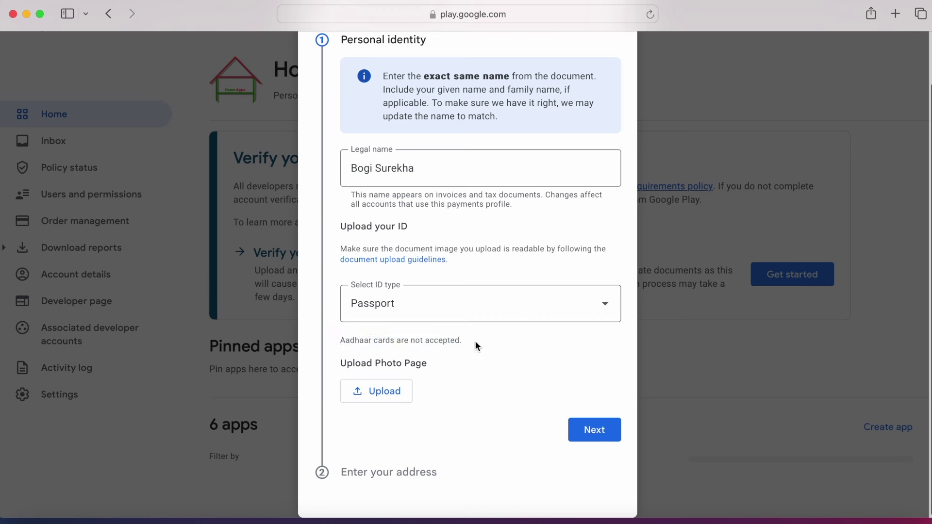
left_click(383, 392)
Upload Passport_Front.jpg from Pictures as the passport photo page and continue to the address step.
left_click(572, 144)
left_click(505, 197)
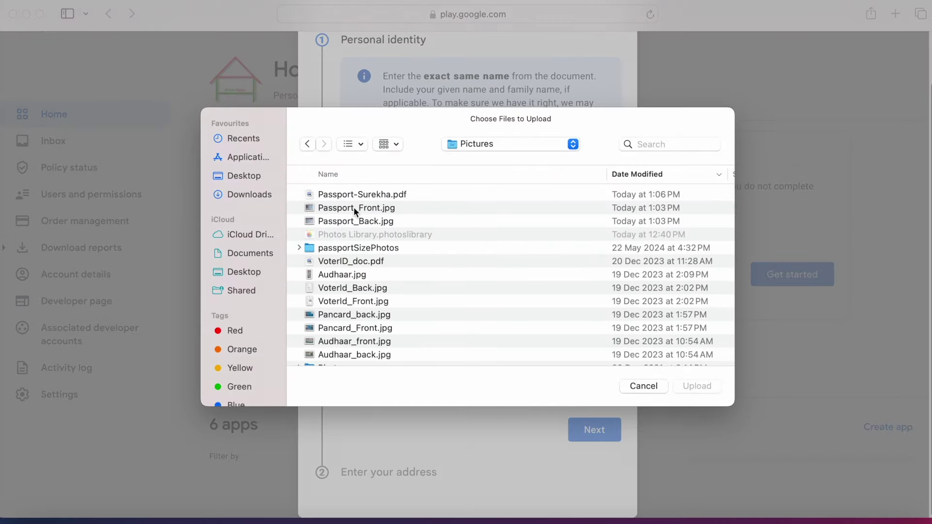
left_click(362, 209)
left_click(704, 390)
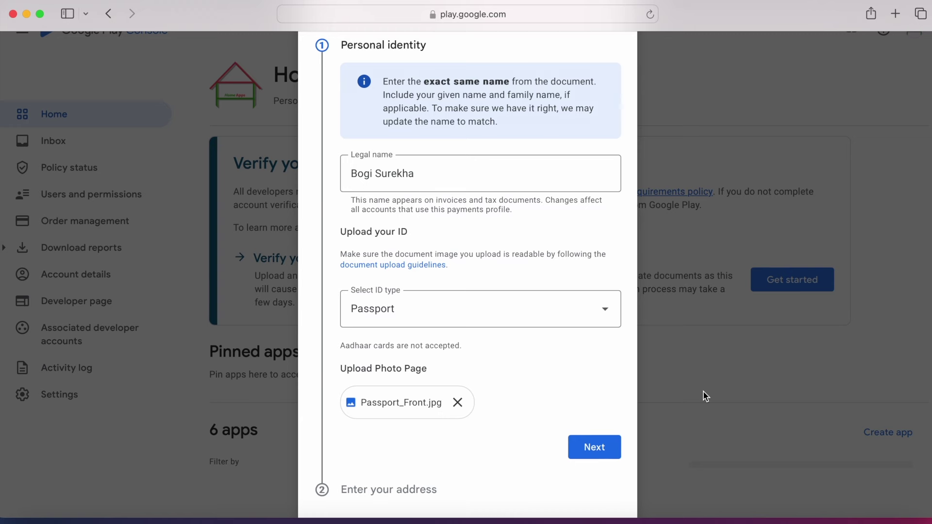
scroll(703, 391, "down", 1)
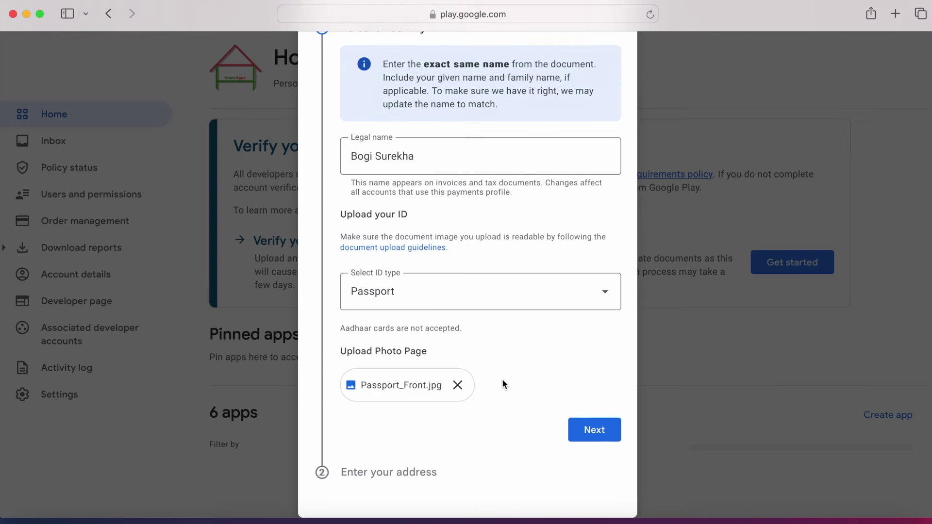
left_click(587, 431)
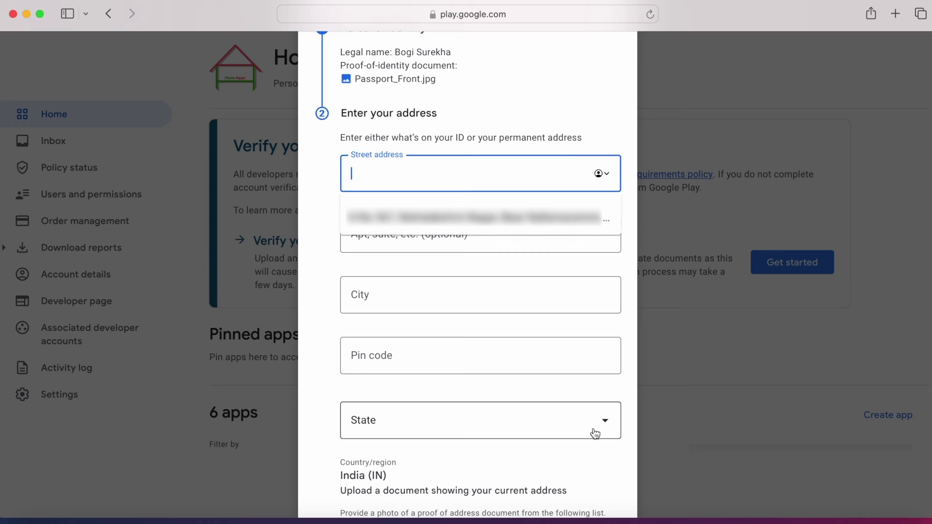
Autofill street address, city, pin code and state from the saved address; review accepted proof documents.
scroll(464, 303, "up", 2)
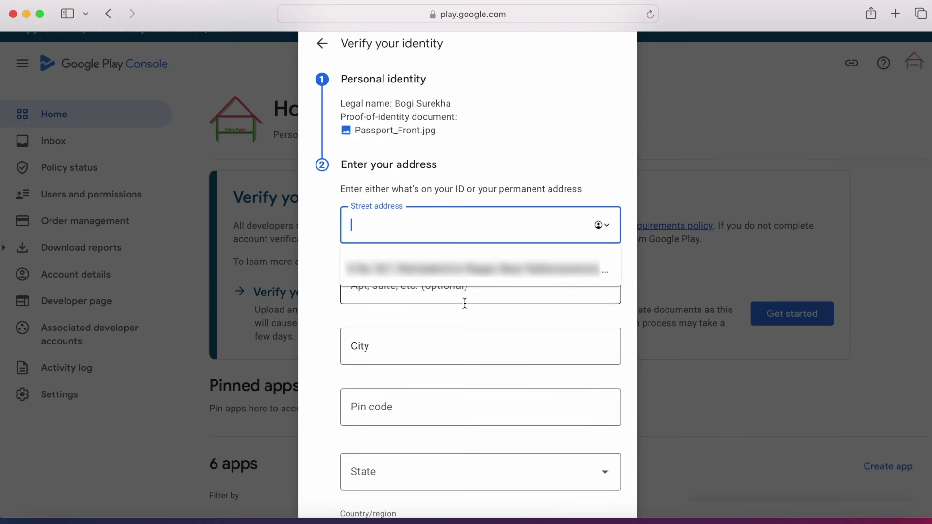
key("Down")
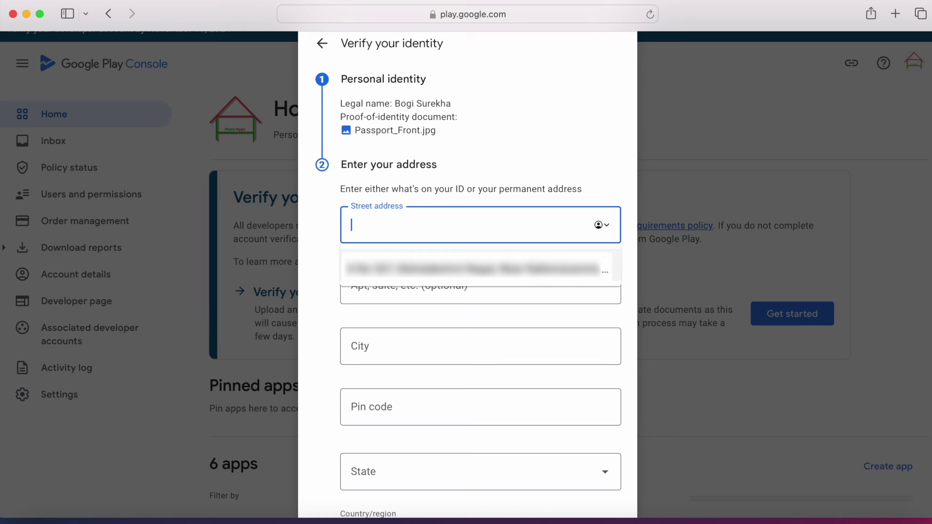
key("Return")
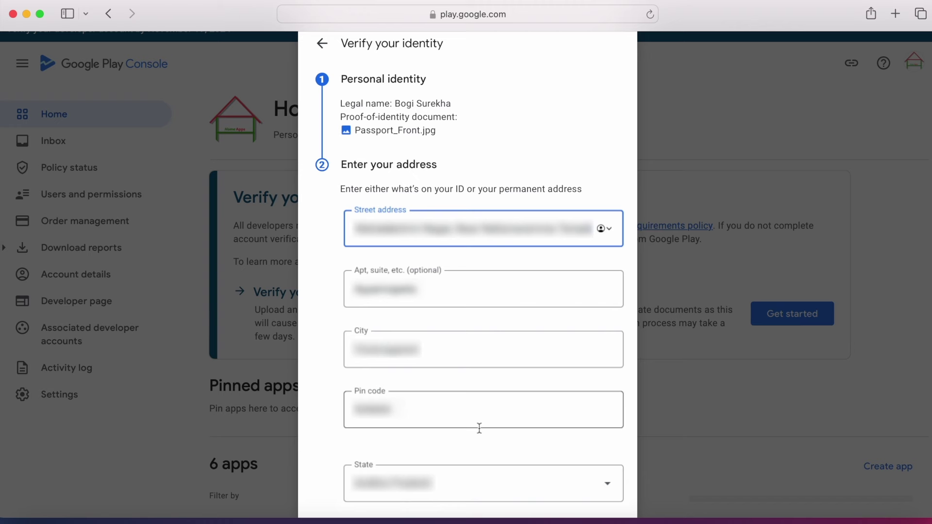
scroll(480, 428, "down", 5)
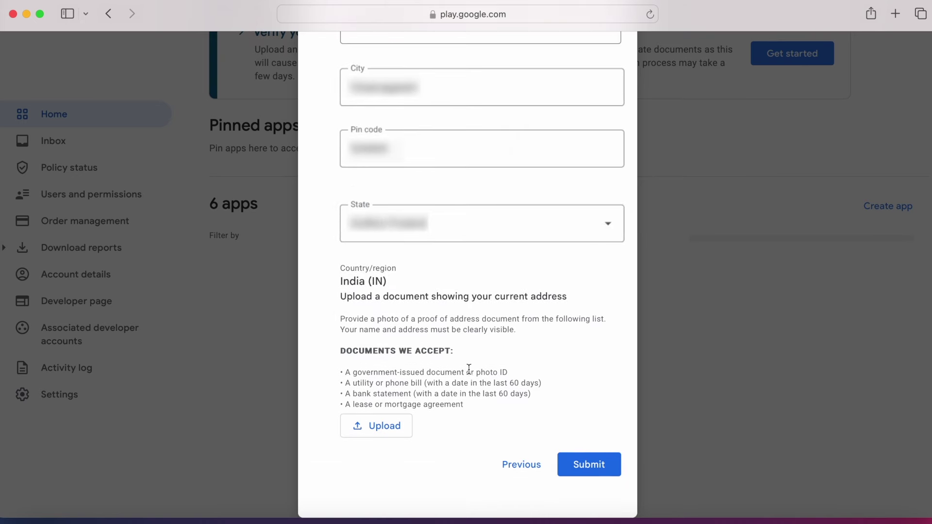
left_click_drag(345, 372, 512, 375)
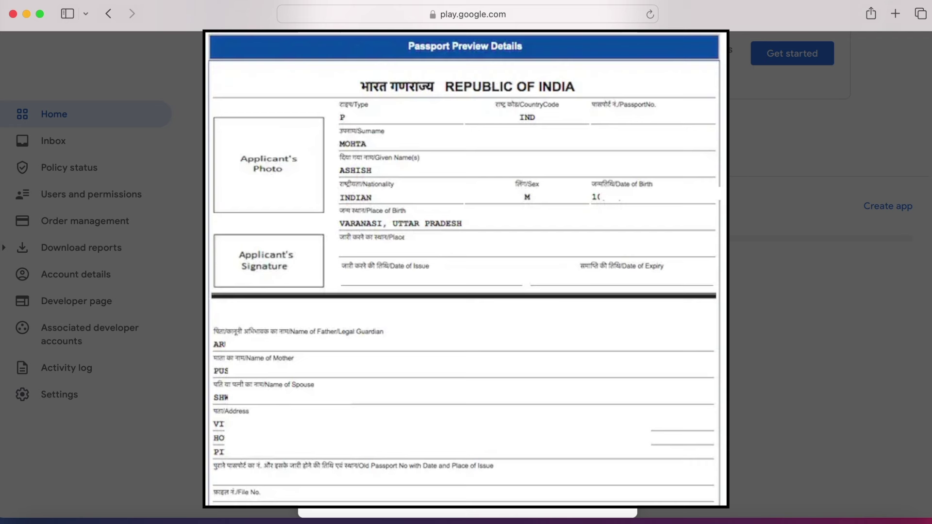
Upload the passport PDF from Pictures as proof of address and submit the verification form.
left_click(391, 431)
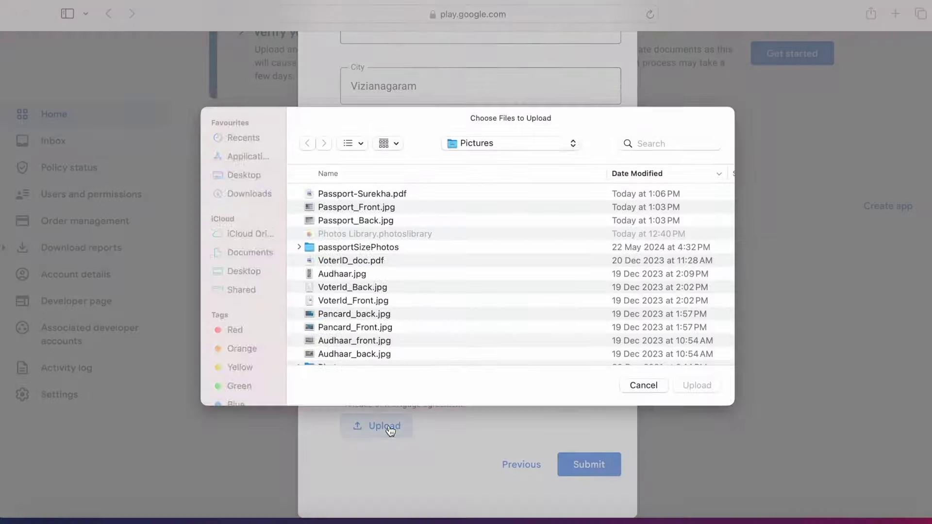
left_click(351, 194)
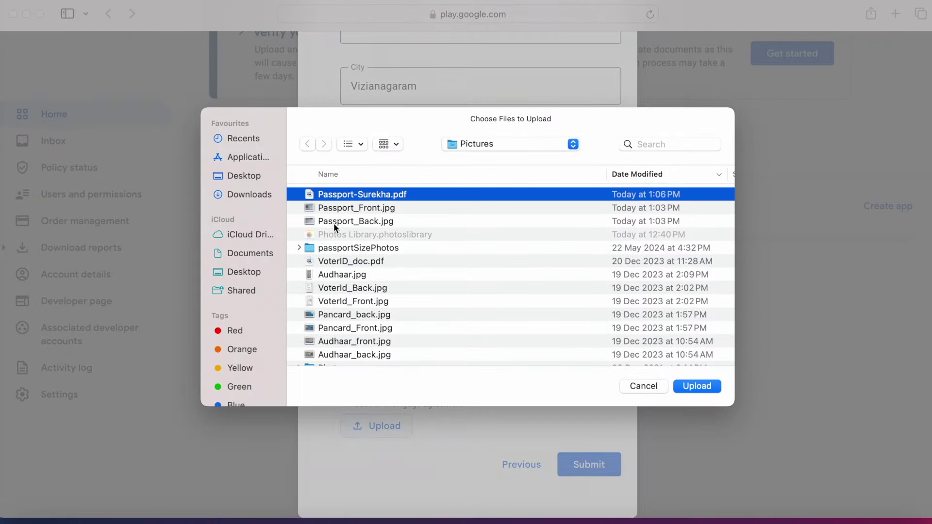
left_click(696, 387)
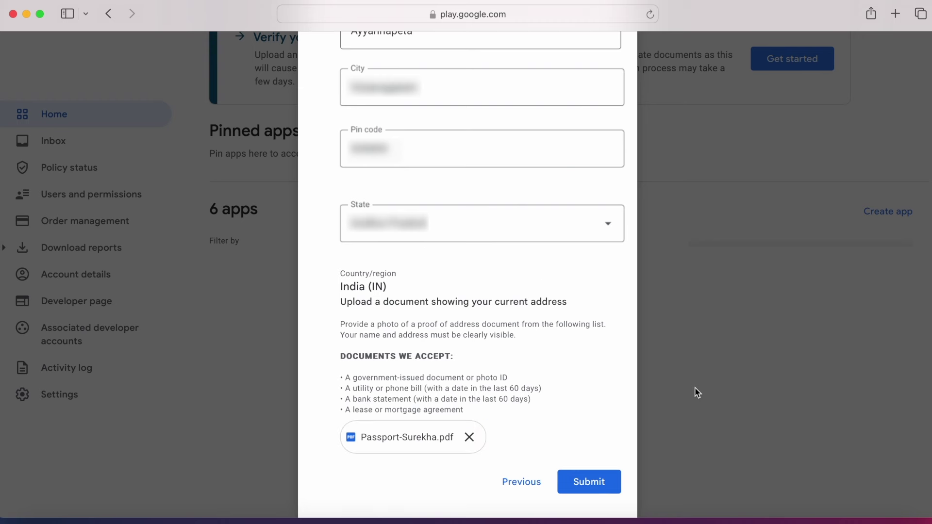
left_click(599, 465)
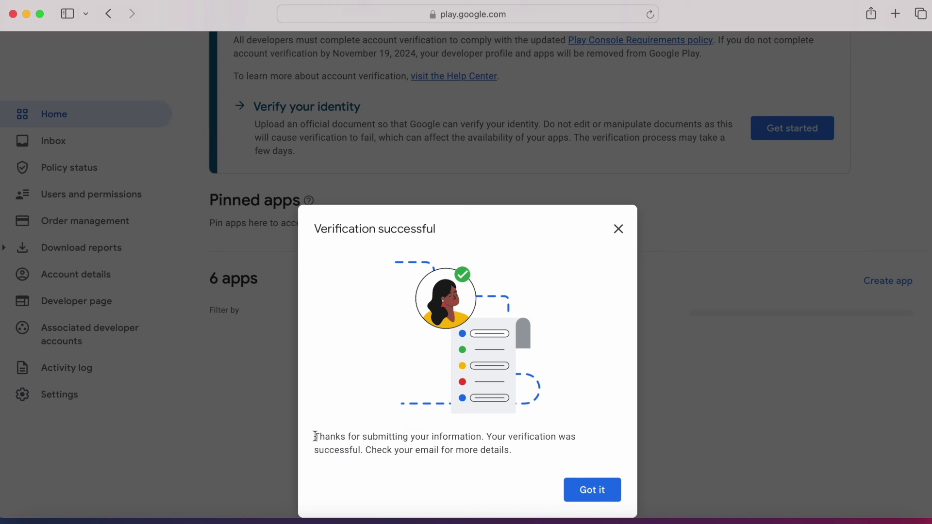
Acknowledge Verification successful, then read the Home notice that identity verification may take several days.
left_click_drag(314, 436, 536, 452)
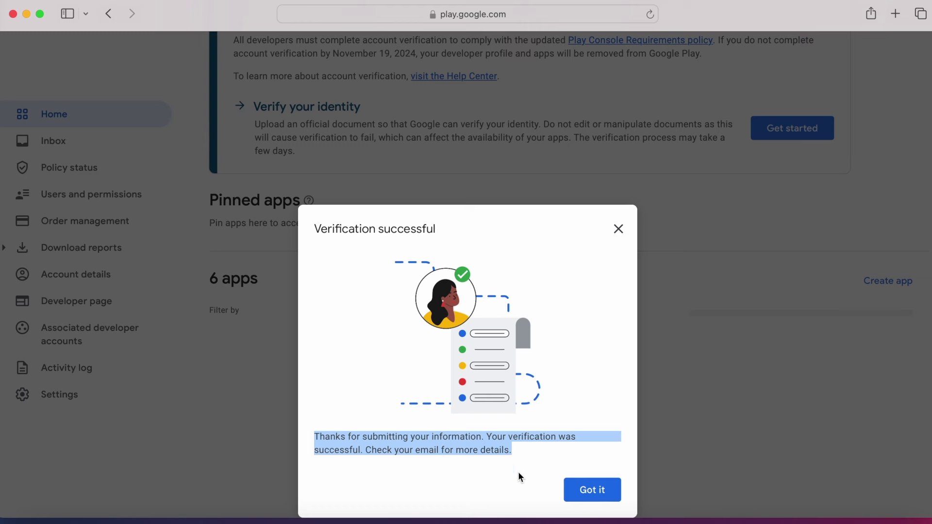
left_click(597, 492)
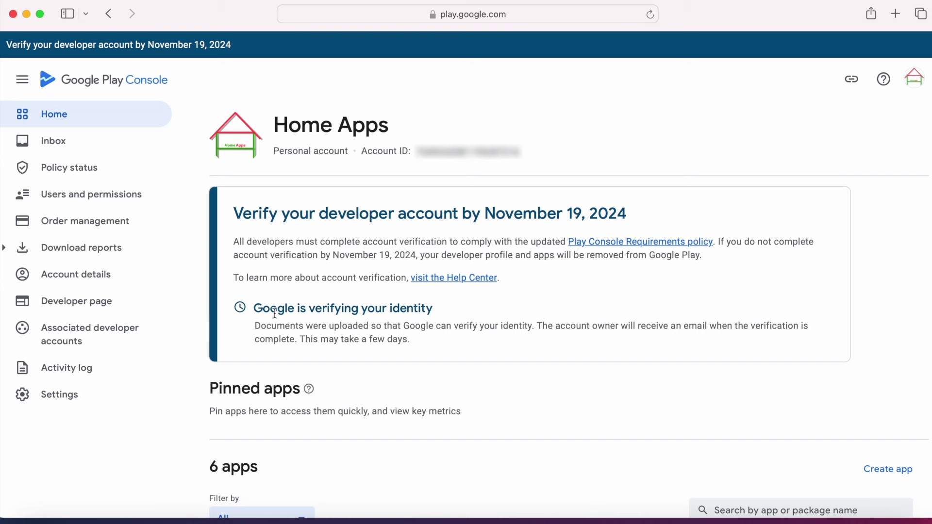
left_click_drag(253, 309, 459, 303)
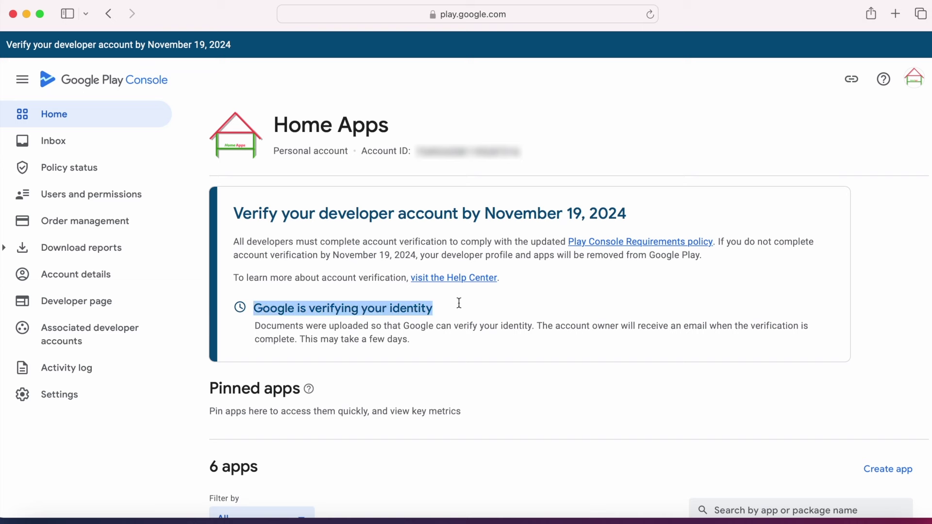
left_click(469, 349)
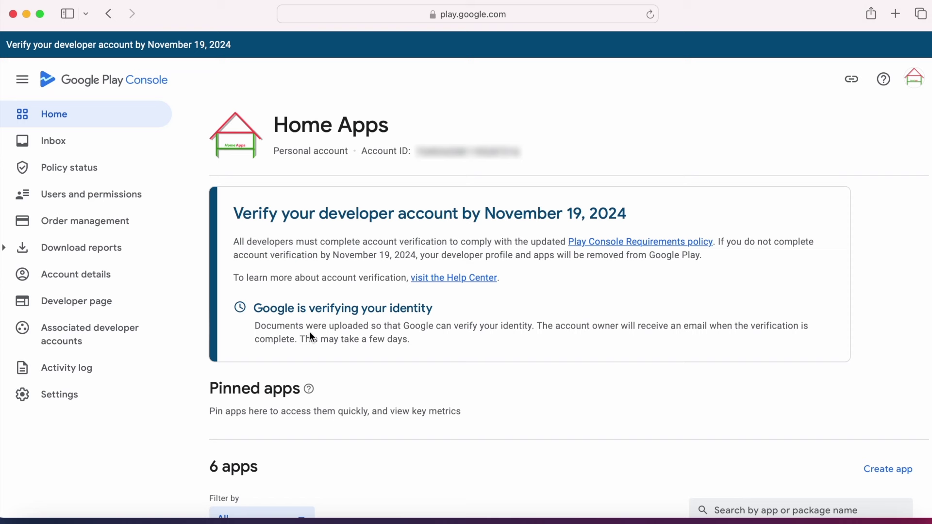
left_click_drag(254, 327, 534, 324)
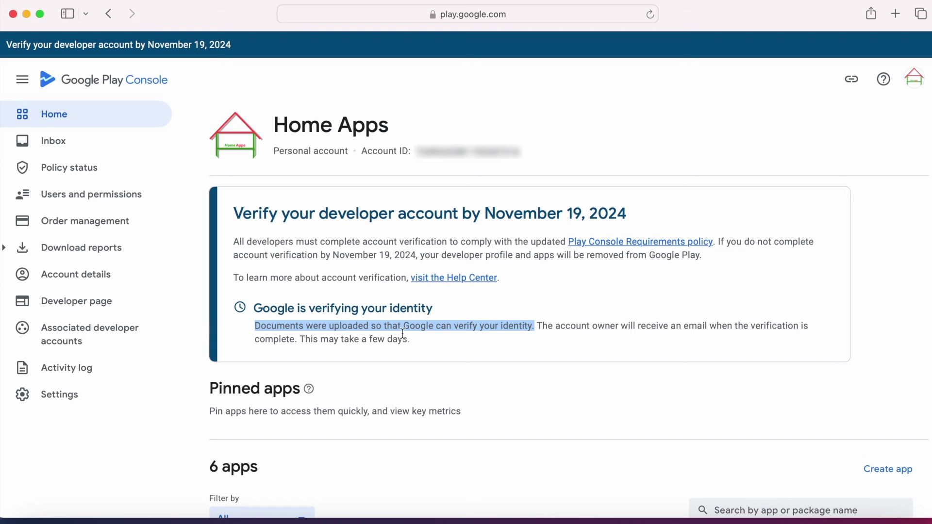
left_click(416, 343)
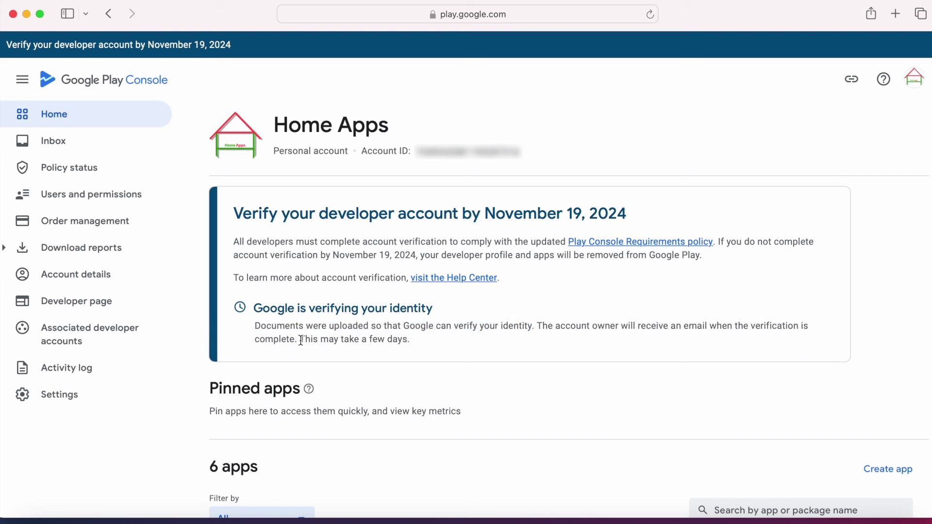
left_click_drag(301, 340, 418, 339)
left_click(437, 344)
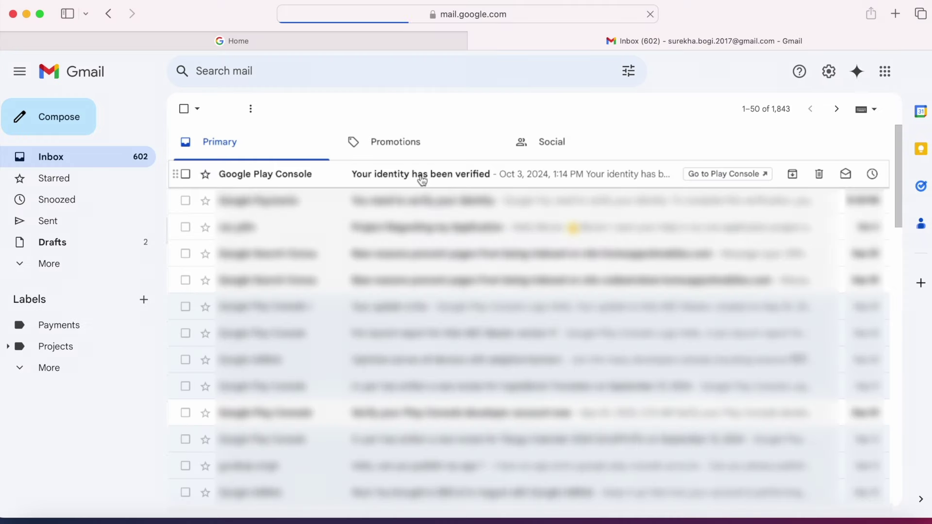
Read the 'Your identity has been verified' email in Gmail and return to the Play Console tab.
left_click(421, 181)
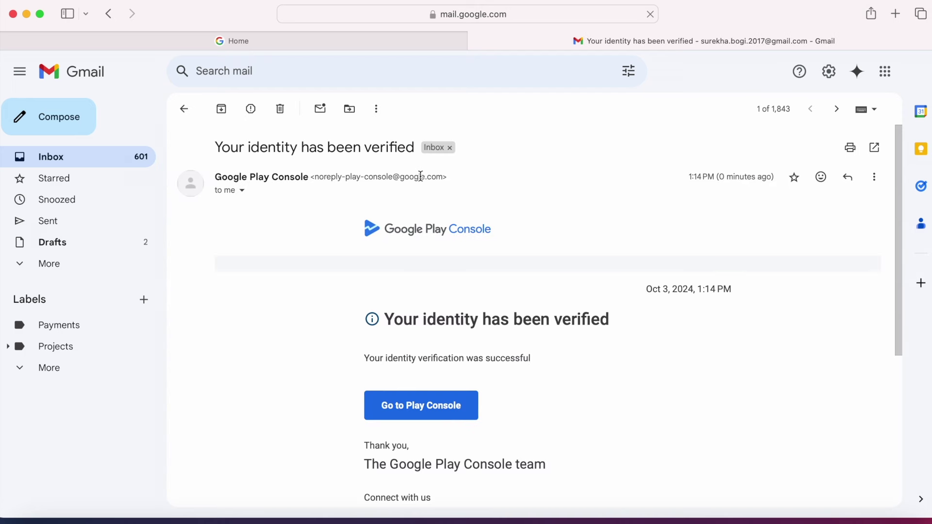
left_click_drag(388, 318, 625, 325)
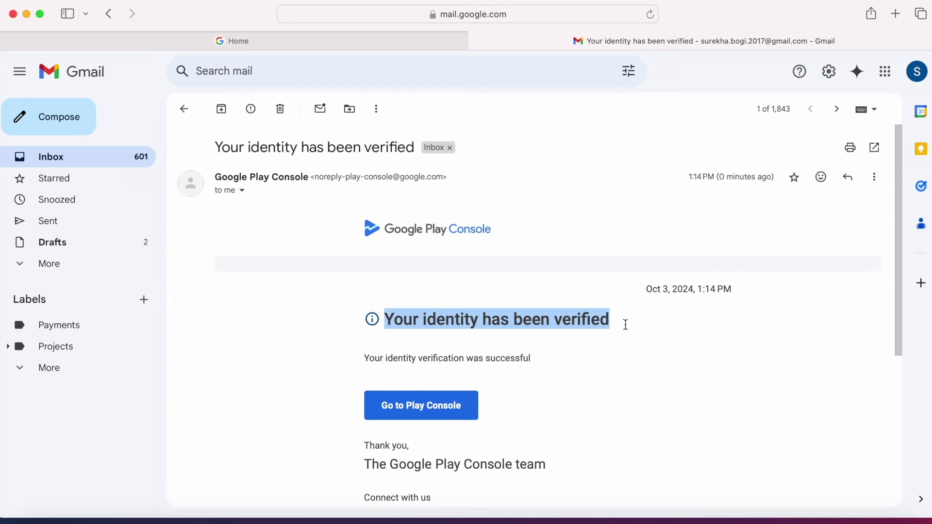
left_click_drag(365, 358, 537, 358)
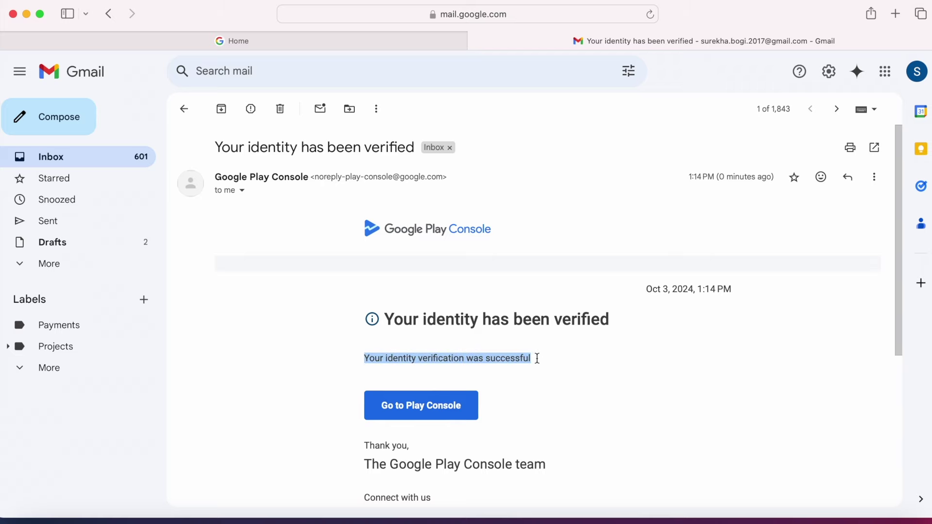
scroll(537, 359, "down", 4)
scroll(537, 359, "up", 4)
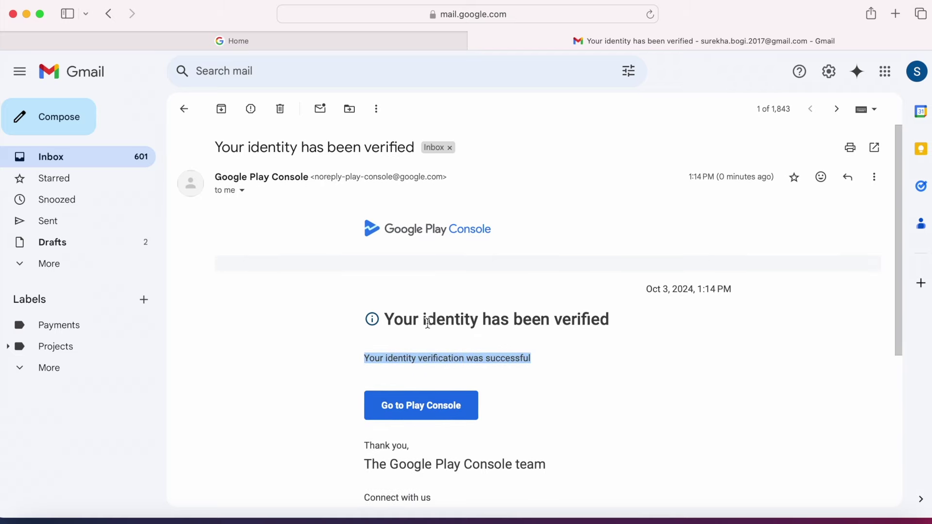
left_click(319, 40)
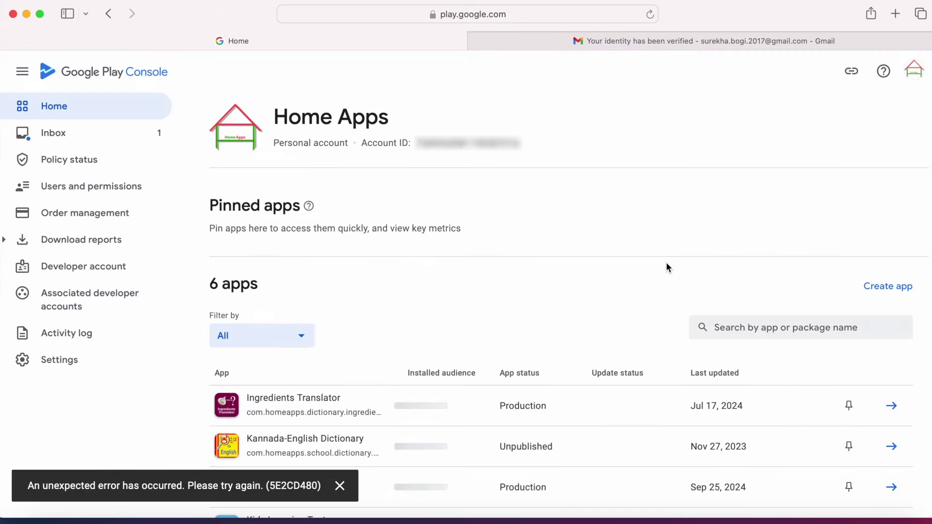
Dismiss the error notification and go to the Play Console Inbox from Developer account.
left_click(340, 485)
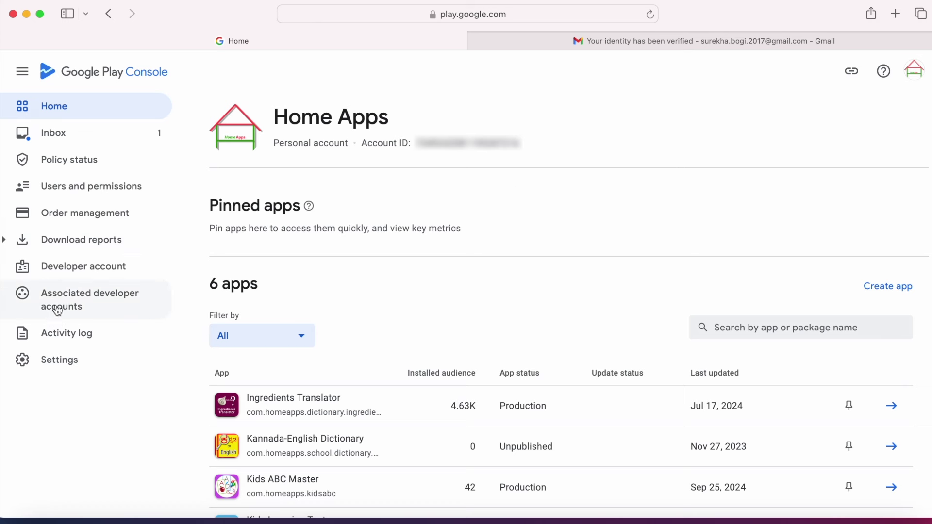
left_click(75, 272)
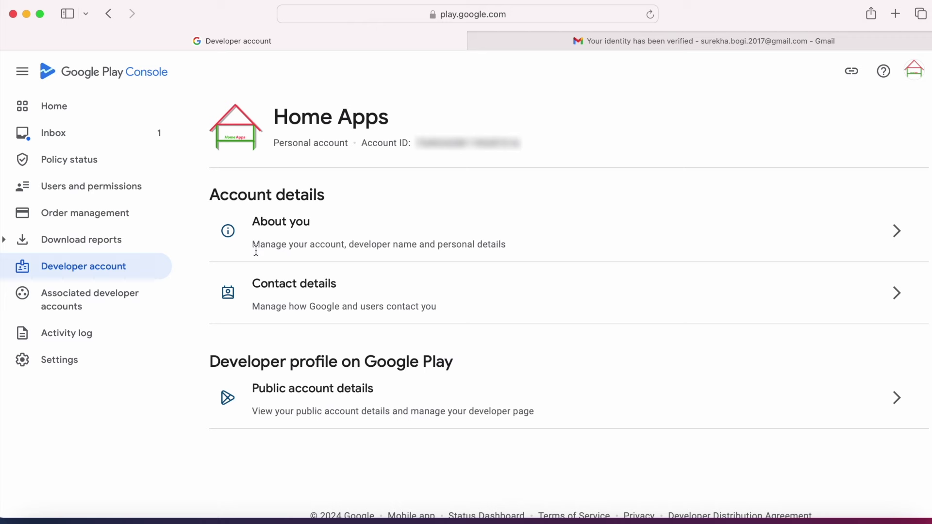
left_click(53, 132)
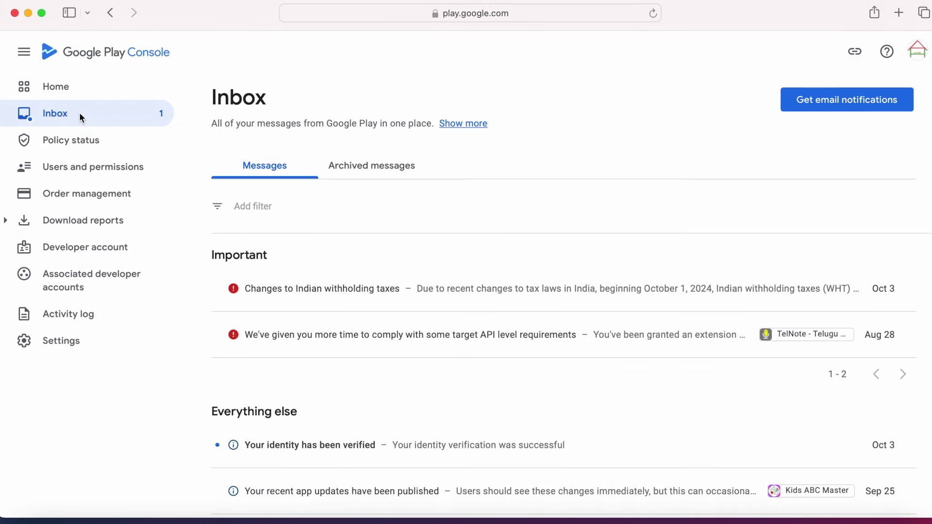
Expand the 'Your identity has been verified' message and check its verification-successful line.
left_click(300, 447)
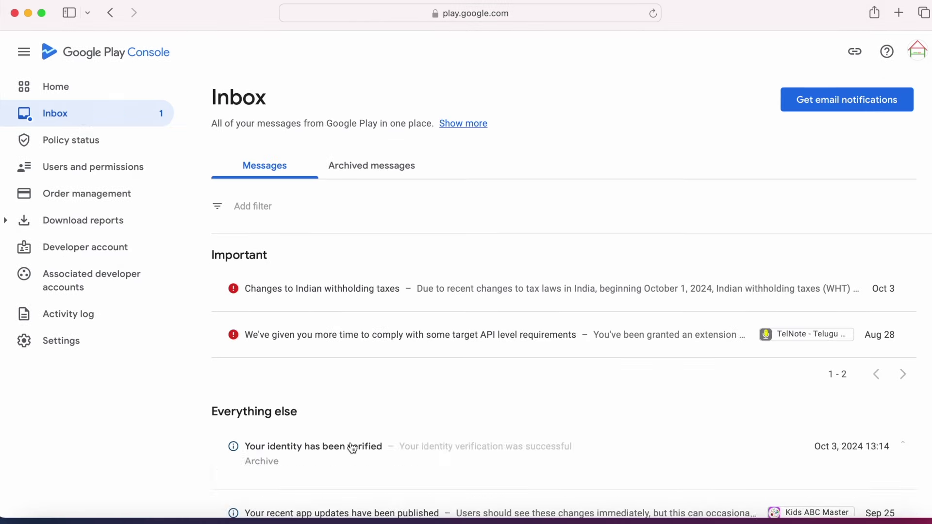
scroll(446, 459, "down", 5)
left_click_drag(246, 218, 440, 217)
left_click(379, 252)
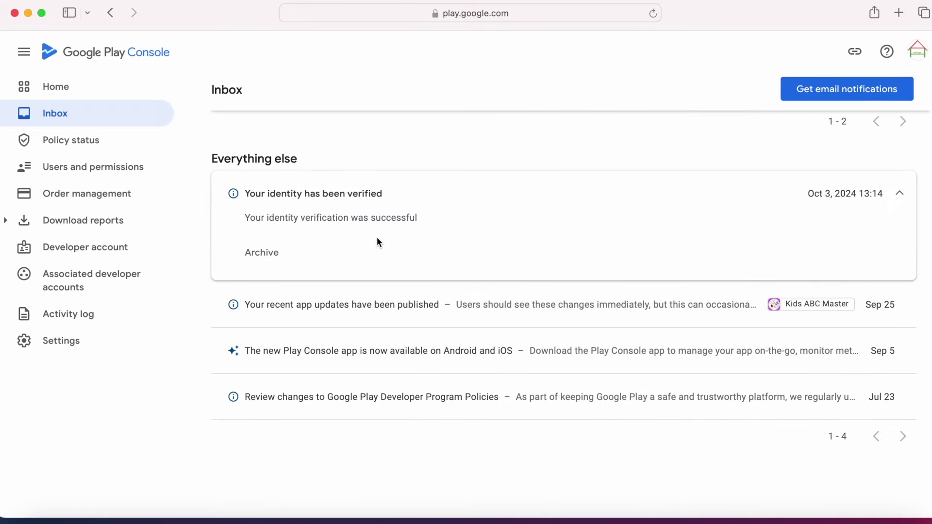